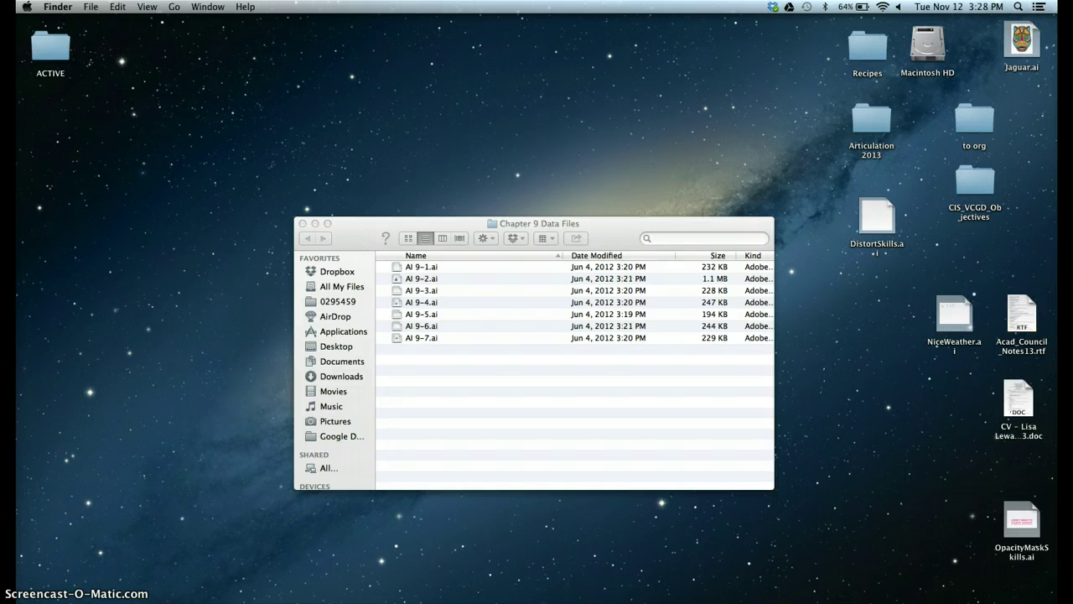
Step: Open AI 9-3.ai from the Chapter 9 Data Files folder in Illustrator
{"action": "left_click", "coordinate": [409, 291]}
{"action": "double_click", "coordinate": [409, 291]}
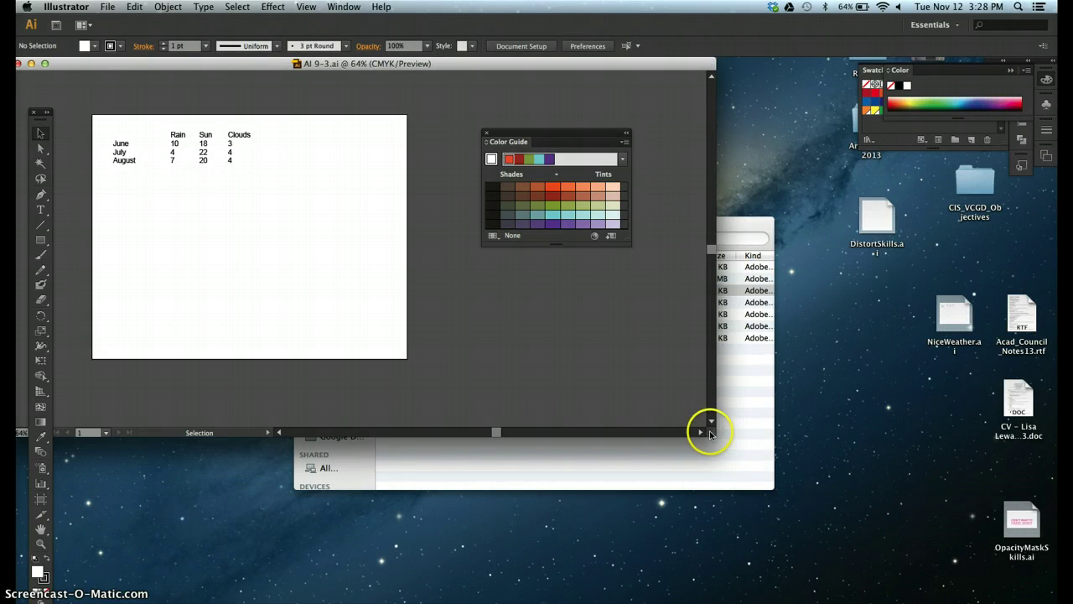
Step: Enlarge the document window to fill the screen, view at 100%, and close the Color Guide
{"action": "left_click_drag", "start_coordinate": [711, 434], "coordinate": [1039, 595]}
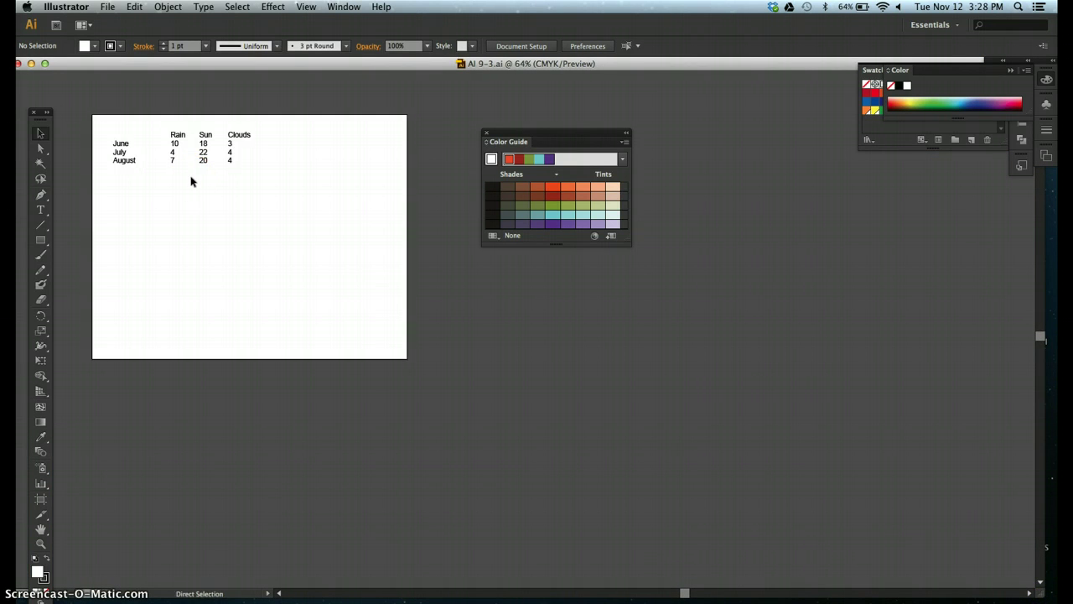
{"action": "key", "text": "super+1"}
{"action": "scroll", "coordinate": [191, 181], "scroll_direction": "left", "scroll_amount": 5}
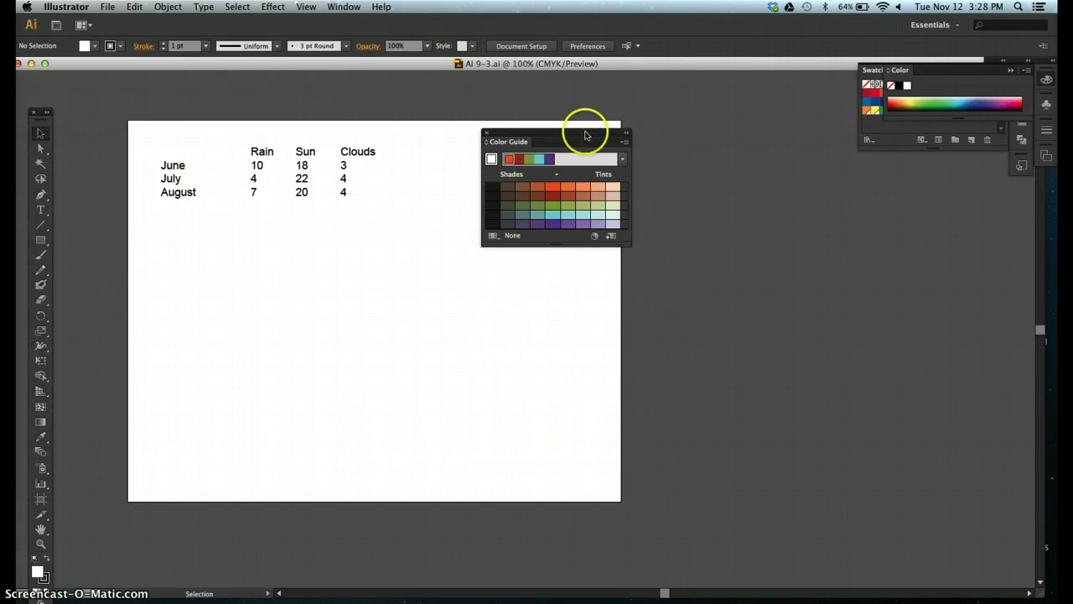
{"action": "left_click", "coordinate": [488, 135]}
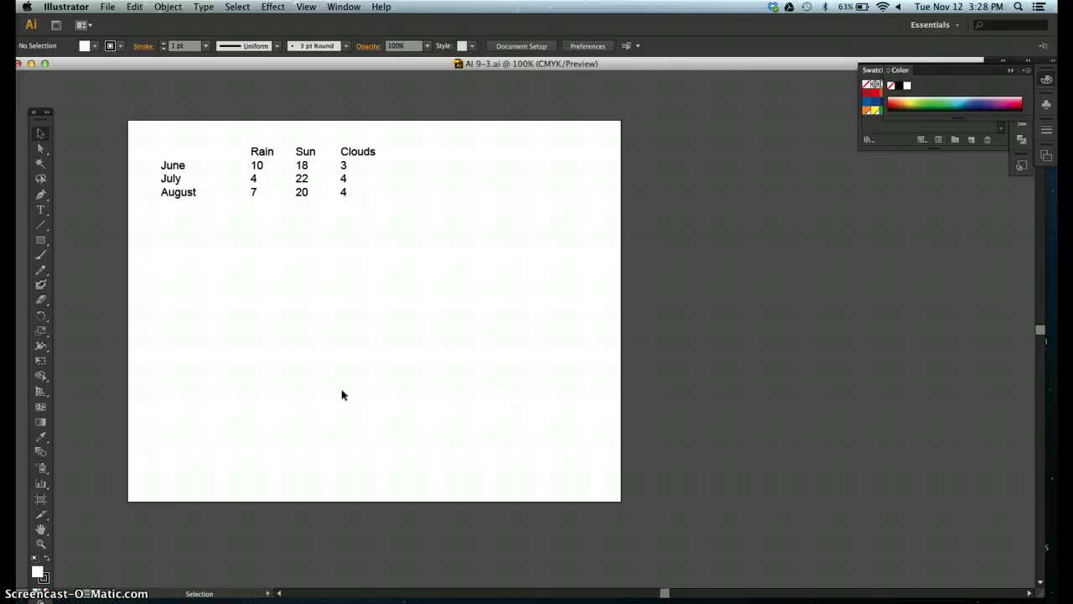
Step: Save as NiceWeather.ai on the Desktop, replacing the existing file, with default Illustrator options
{"action": "left_click", "coordinate": [107, 7]}
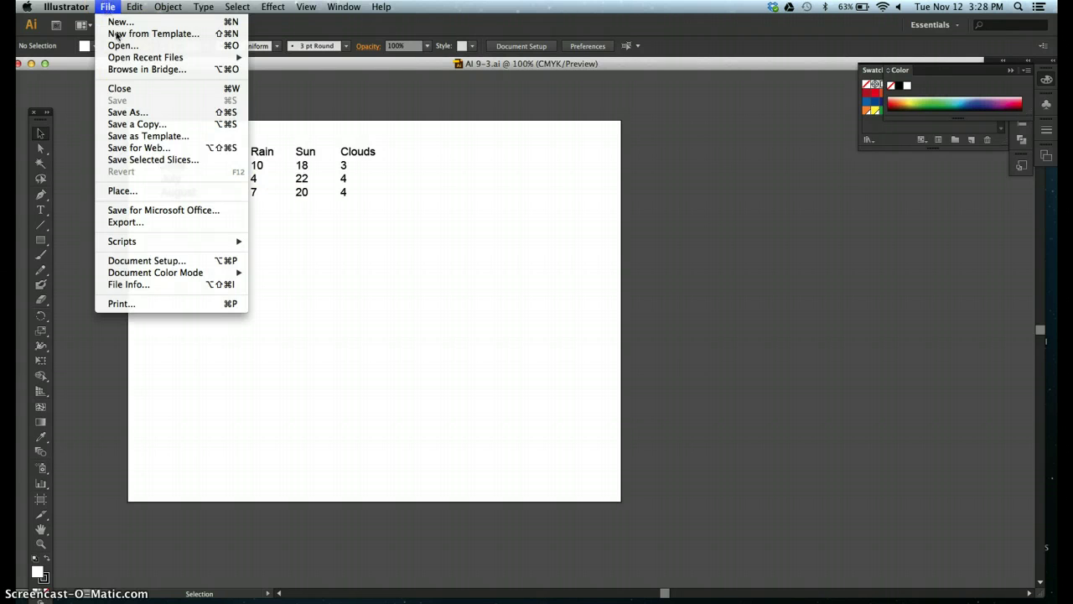
{"action": "left_click", "coordinate": [124, 112]}
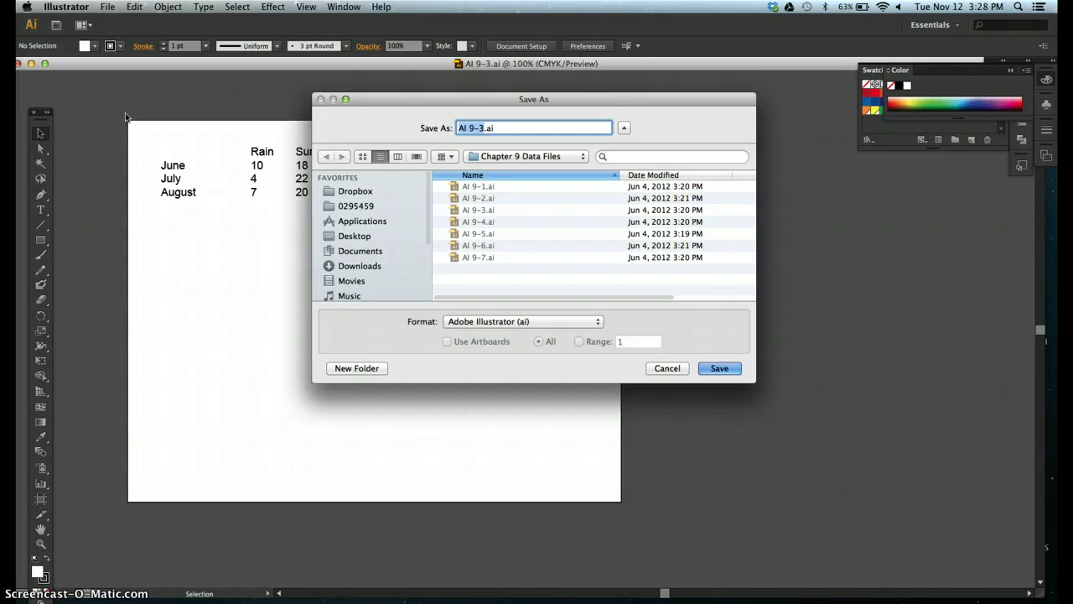
{"action": "type", "text": "NiceWeather"}
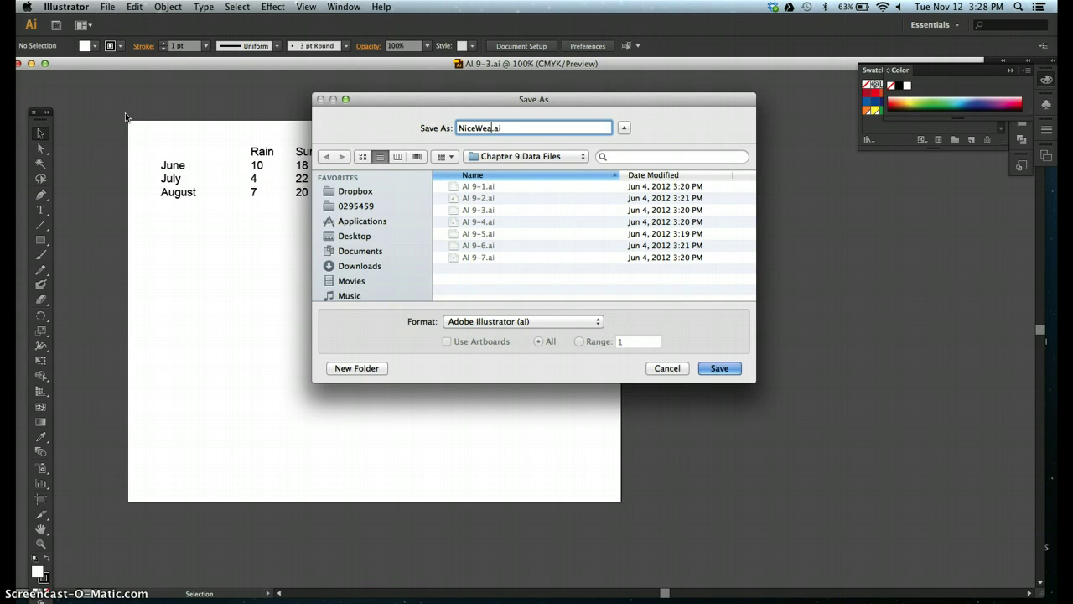
{"action": "left_click", "coordinate": [360, 236]}
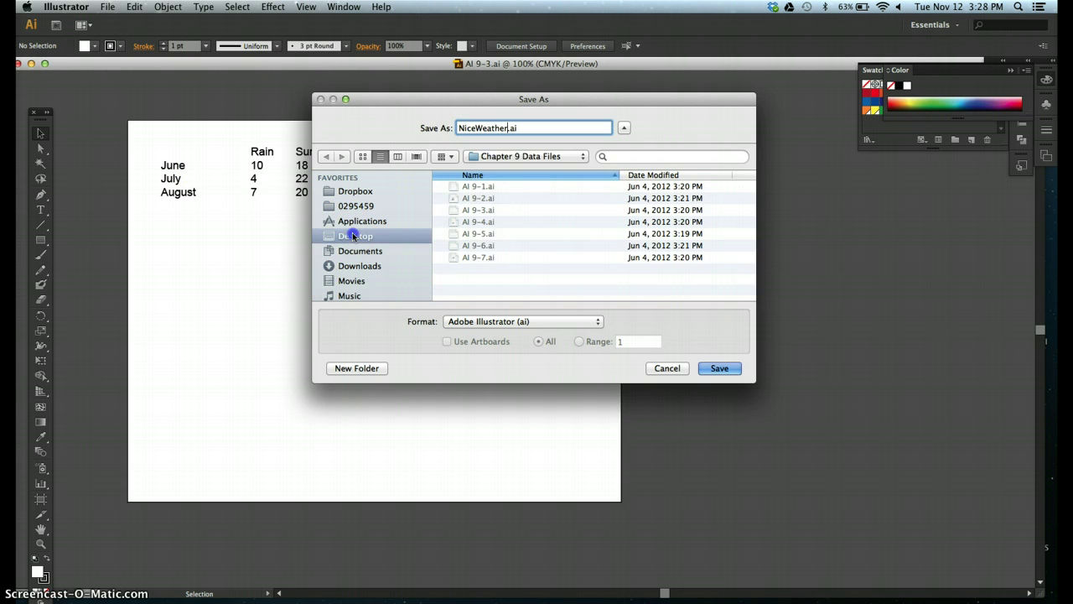
{"action": "left_click", "coordinate": [719, 368]}
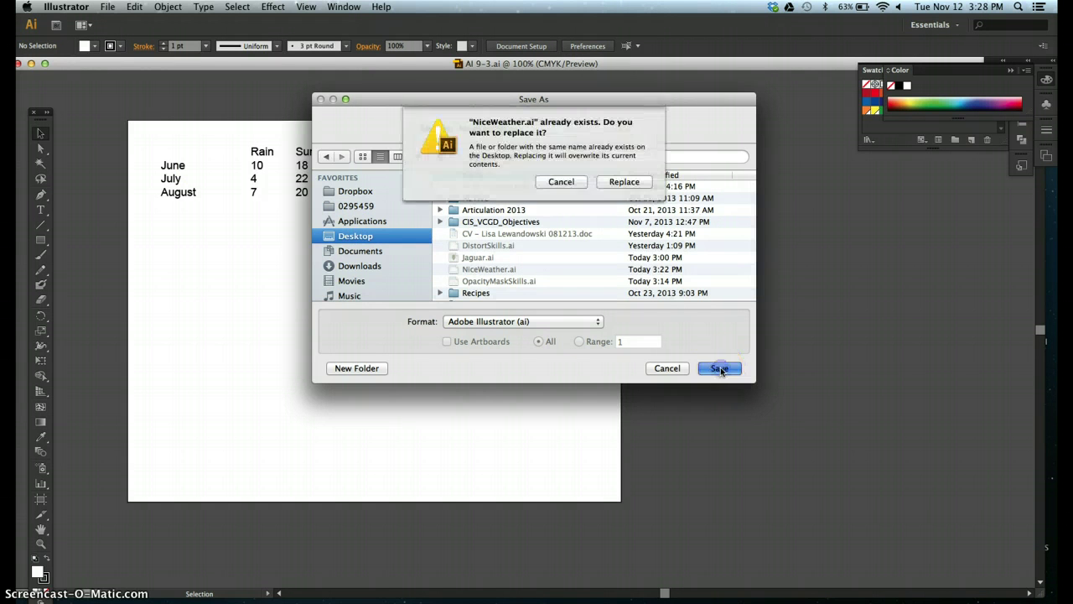
{"action": "left_click", "coordinate": [617, 185]}
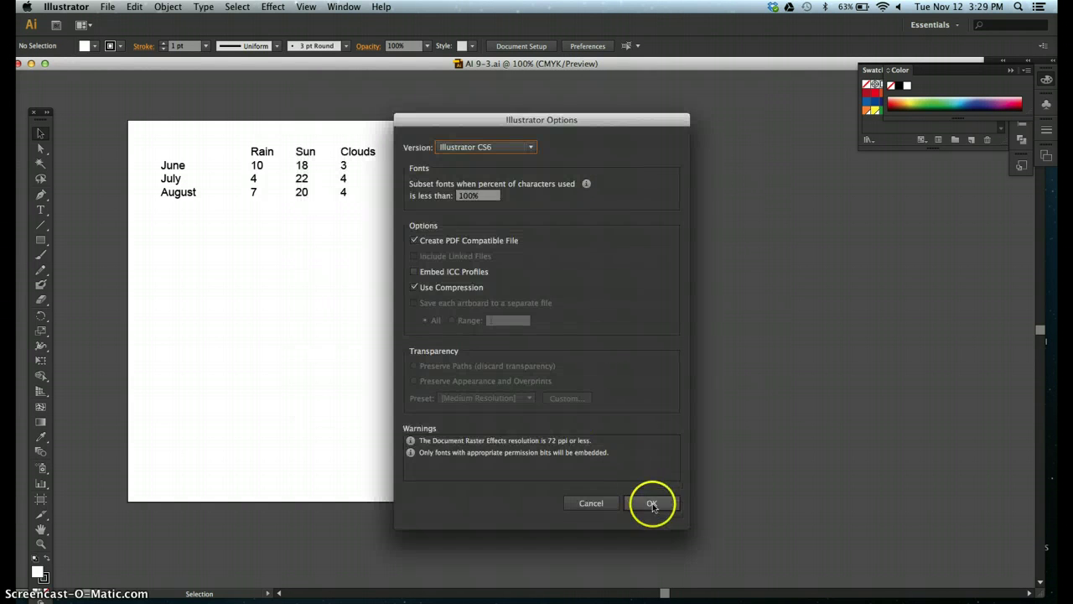
{"action": "left_click", "coordinate": [651, 504]}
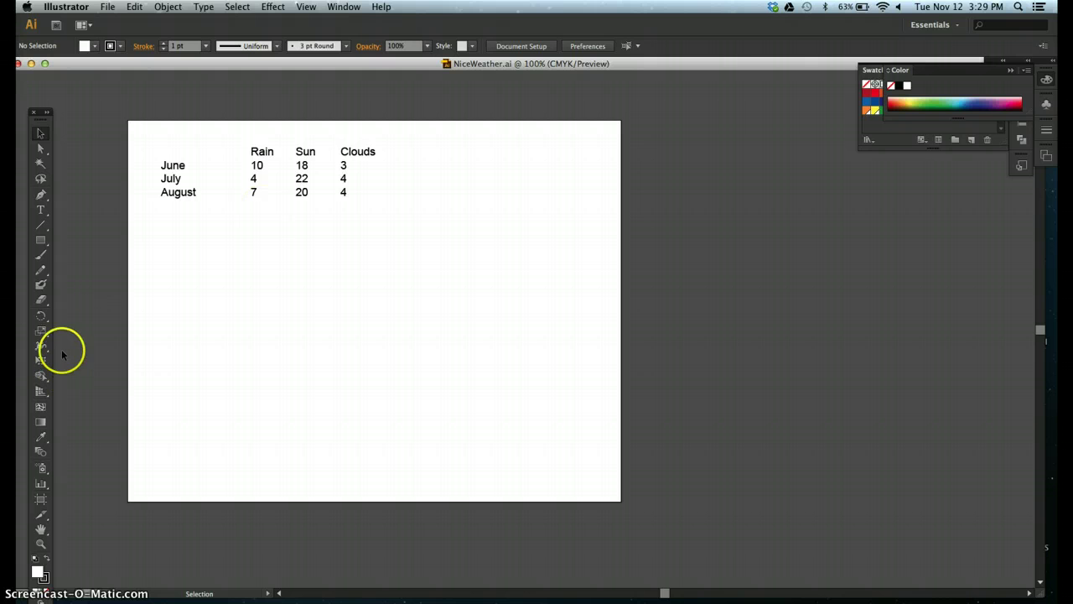
Step: Start a new column graph on the artboard sized 6 in wide by 4 in tall
{"action": "left_click", "coordinate": [42, 484]}
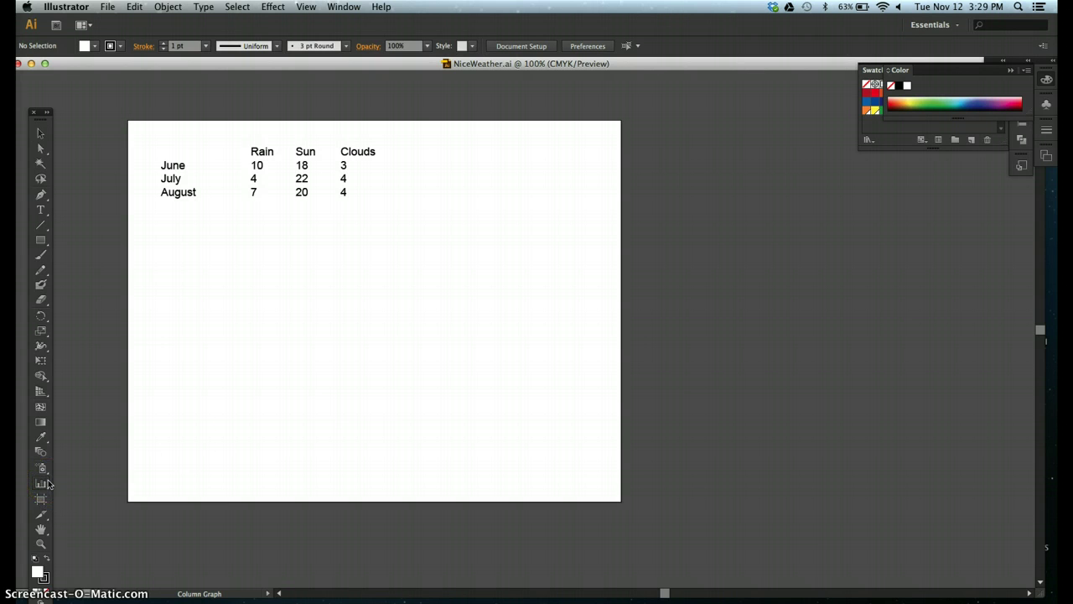
{"action": "left_click", "coordinate": [366, 316]}
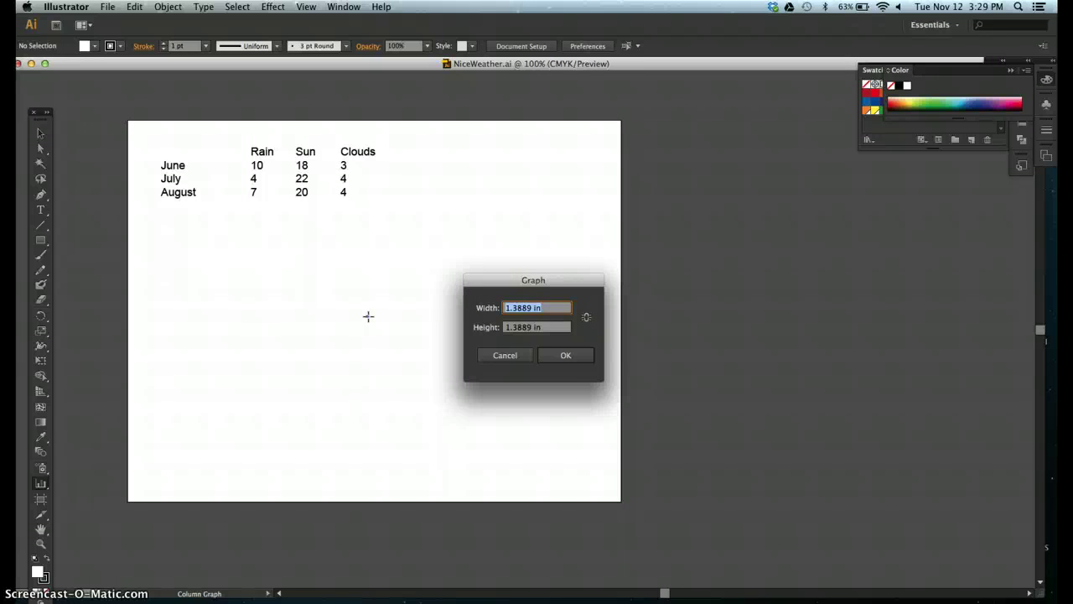
{"action": "type", "text": "6"}
{"action": "key", "text": "Tab"}
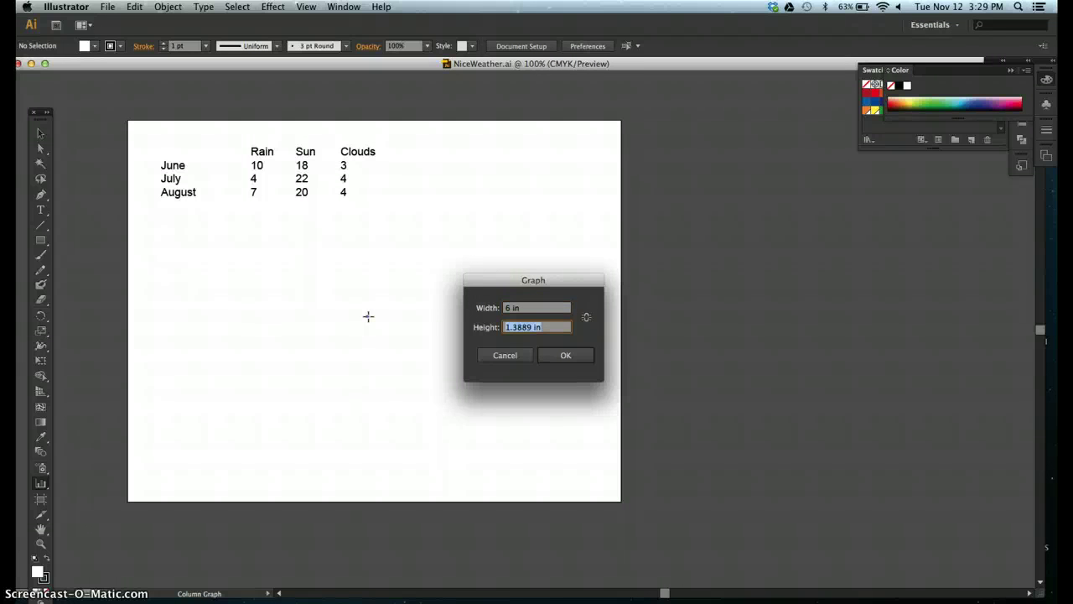
{"action": "type", "text": "4"}
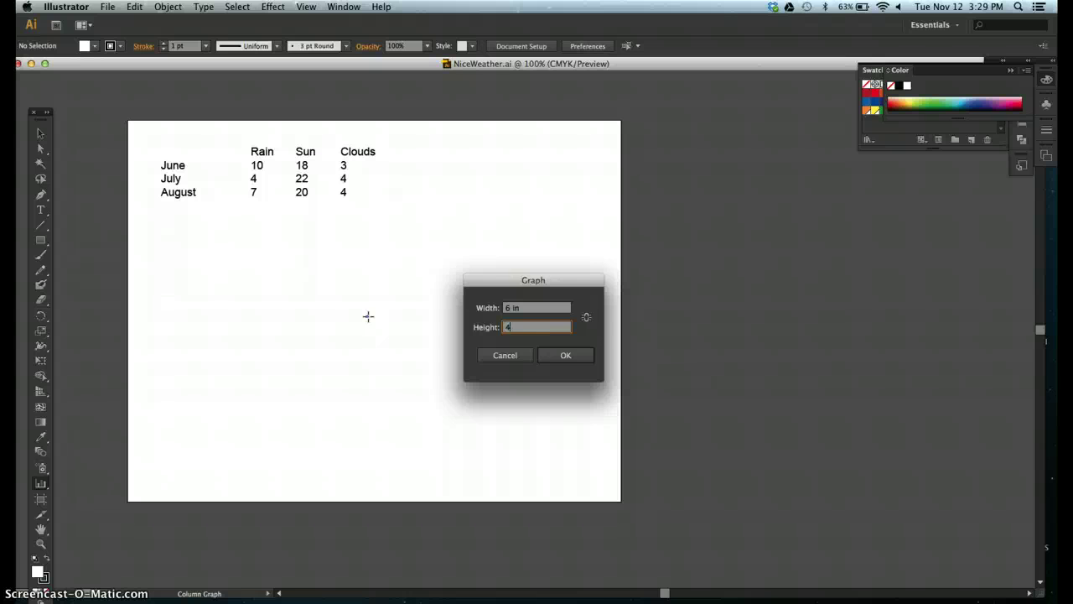
Step: Create the graph, clear the placeholder 1, and enter column headings rain, sun, clouds
{"action": "left_click", "coordinate": [573, 356]}
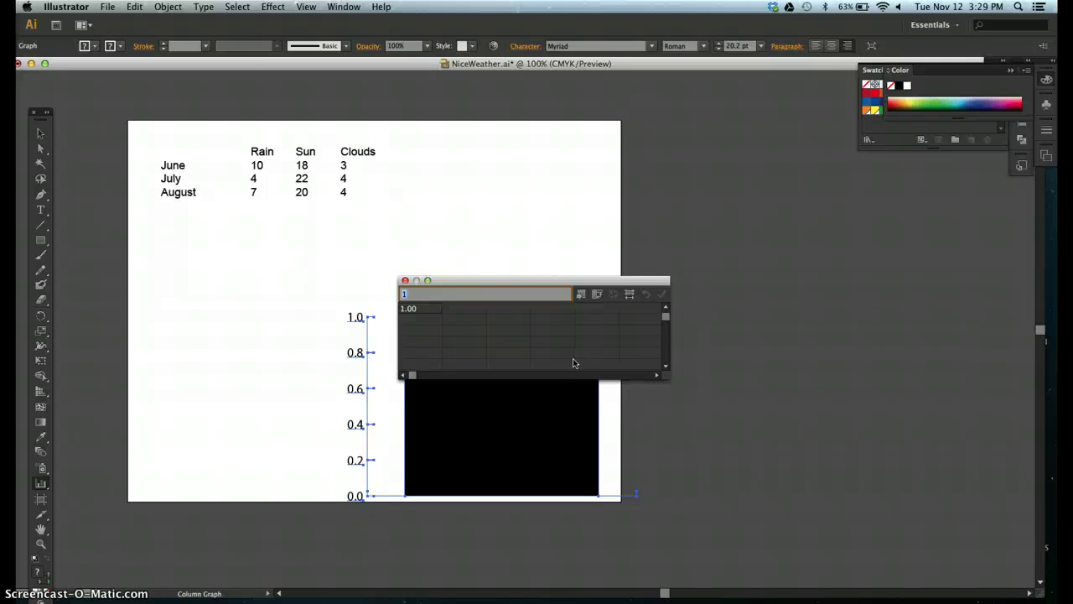
{"action": "key", "text": "BackSpace"}
{"action": "key", "text": "Tab"}
{"action": "type", "text": "rain"}
{"action": "key", "text": "Tab"}
{"action": "type", "text": "sun"}
{"action": "key", "text": "Tab"}
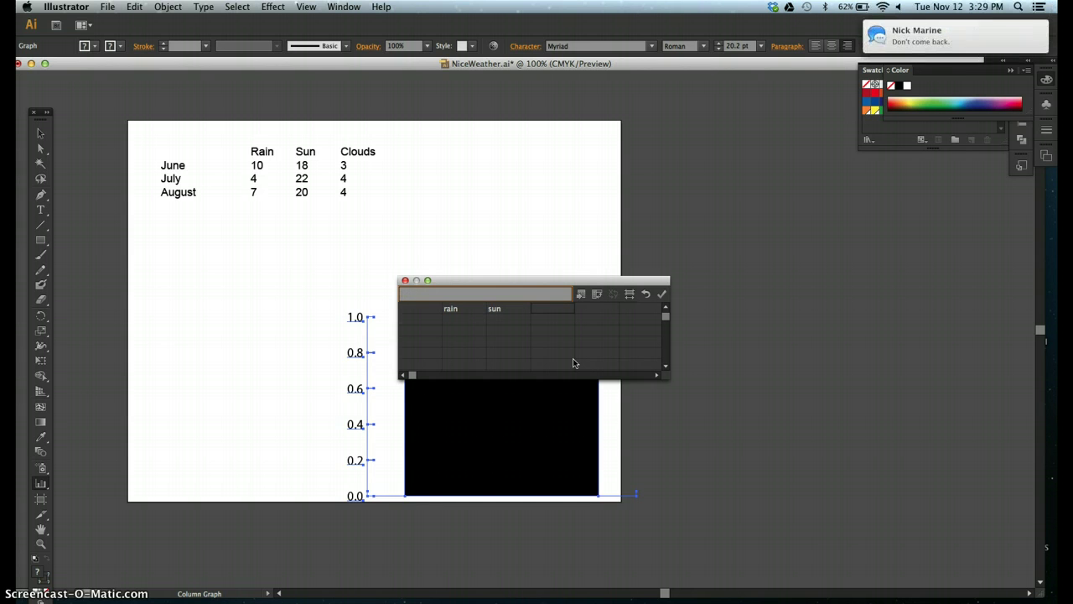
{"action": "type", "text": "clouds"}
{"action": "key", "text": "Tab"}
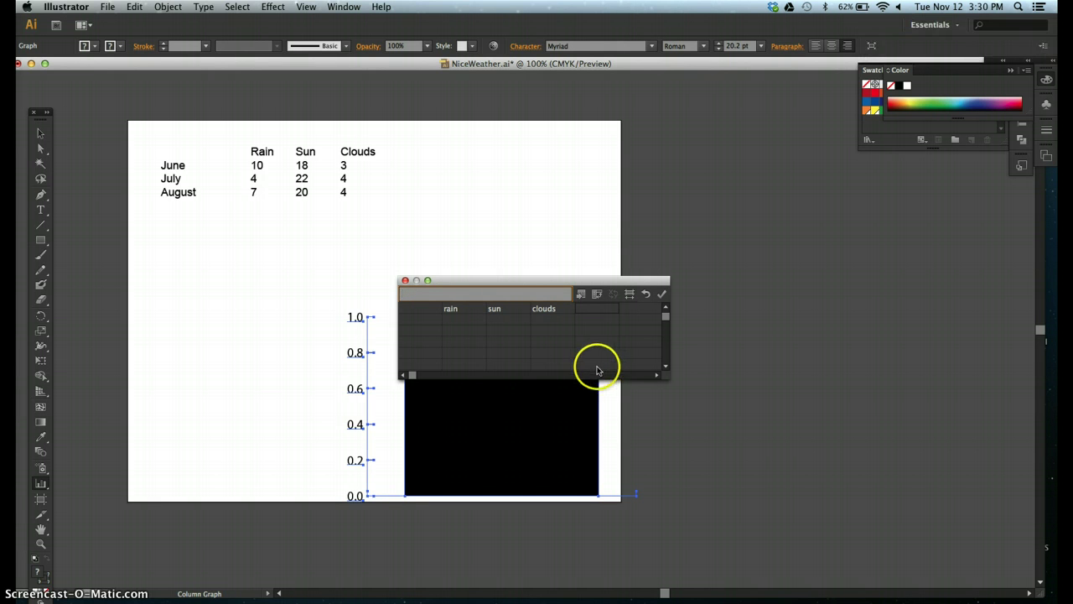
Step: Enter row labels june, july and august down the first column
{"action": "left_click", "coordinate": [426, 319]}
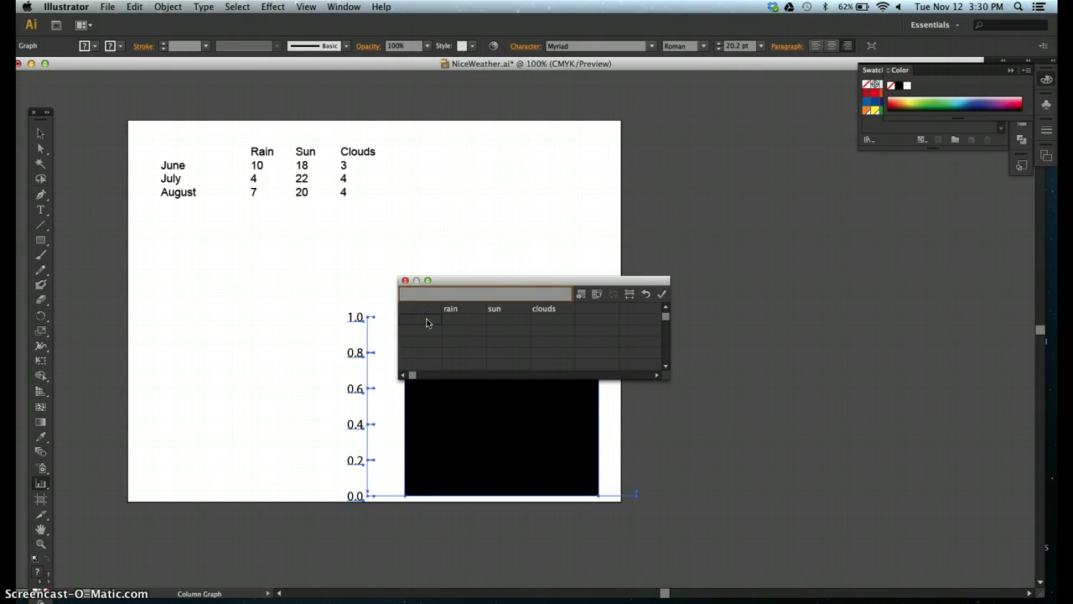
{"action": "type", "text": "june"}
{"action": "key", "text": "Return"}
{"action": "type", "text": "july"}
{"action": "key", "text": "Return"}
{"action": "type", "text": "august"}
{"action": "key", "text": "Return"}
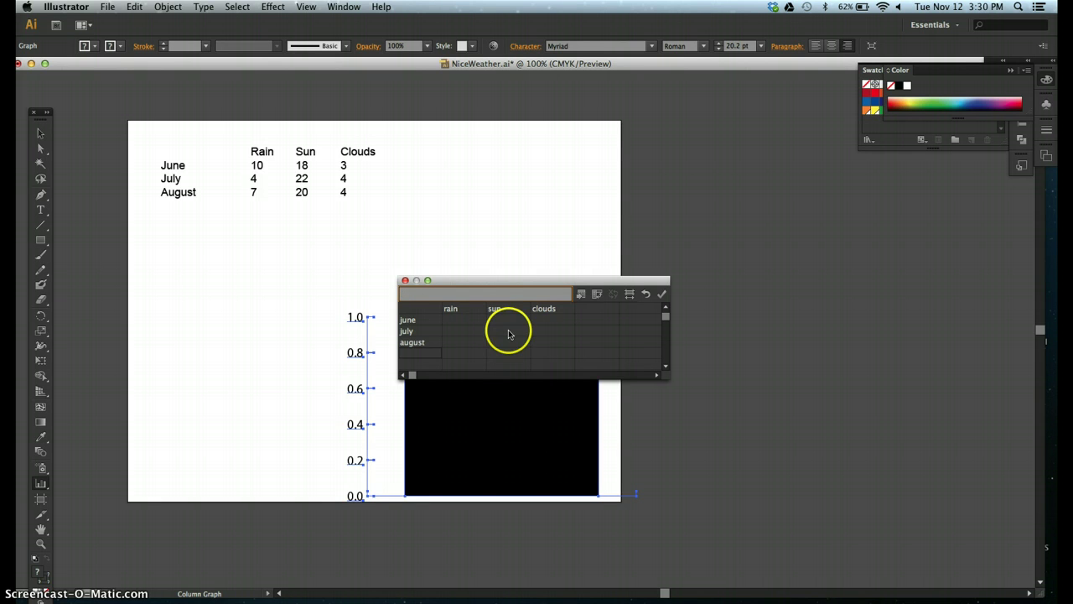
Step: Enter rain values 10, 4 and 7 for june, july and august
{"action": "left_click", "coordinate": [457, 320]}
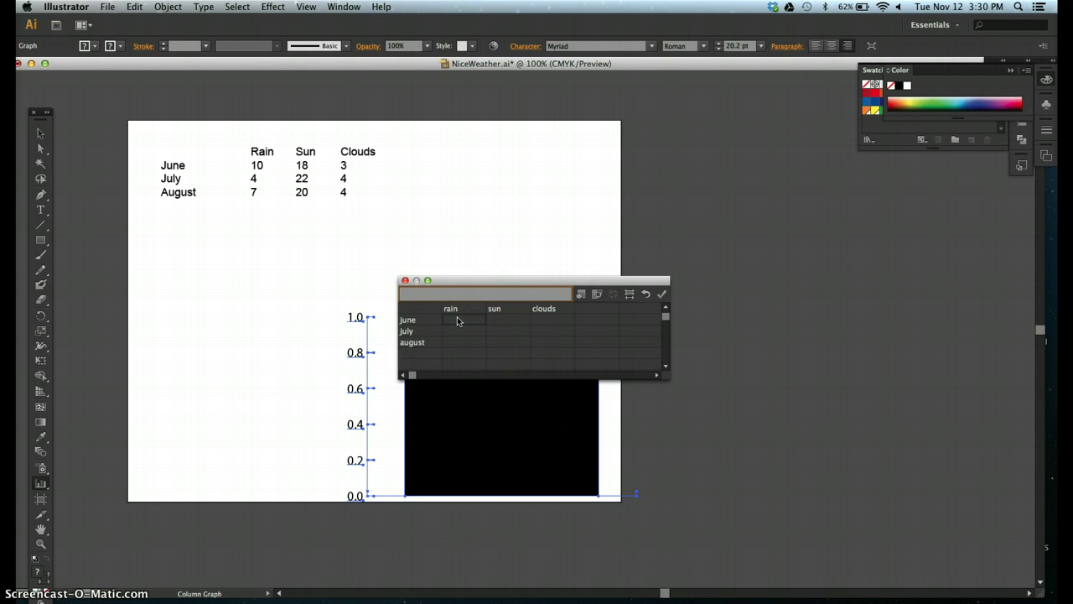
{"action": "type", "text": "10"}
{"action": "key", "text": "Return"}
{"action": "type", "text": "4"}
{"action": "key", "text": "Return"}
{"action": "type", "text": "7"}
{"action": "key", "text": "Return"}
Step: Enter sun values 18, 22 and 20 for june, july and august
{"action": "left_click", "coordinate": [506, 318]}
{"action": "type", "text": "18"}
{"action": "key", "text": "Return"}
{"action": "type", "text": "22"}
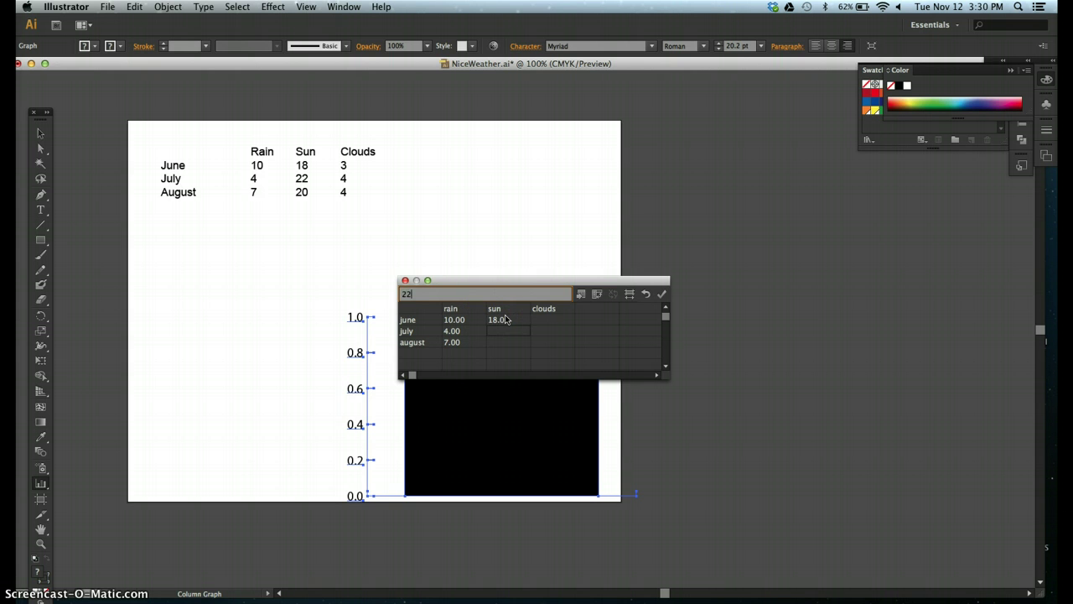
{"action": "key", "text": "Return"}
{"action": "type", "text": "20"}
{"action": "key", "text": "Return"}
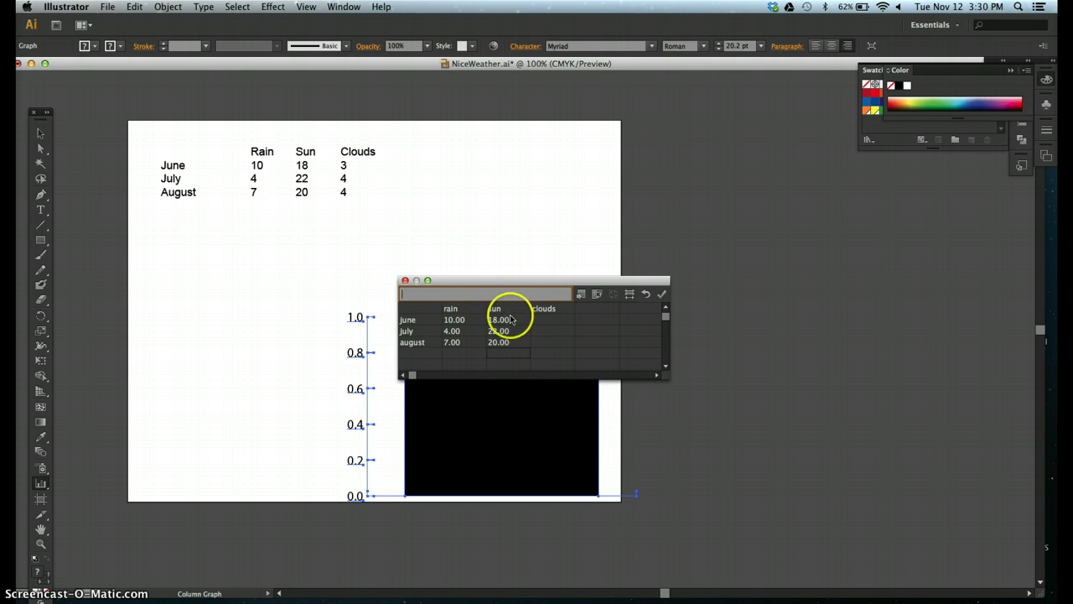
Step: Enter clouds values 3 and 4 for june and july
{"action": "left_click", "coordinate": [541, 322]}
{"action": "type", "text": "3"}
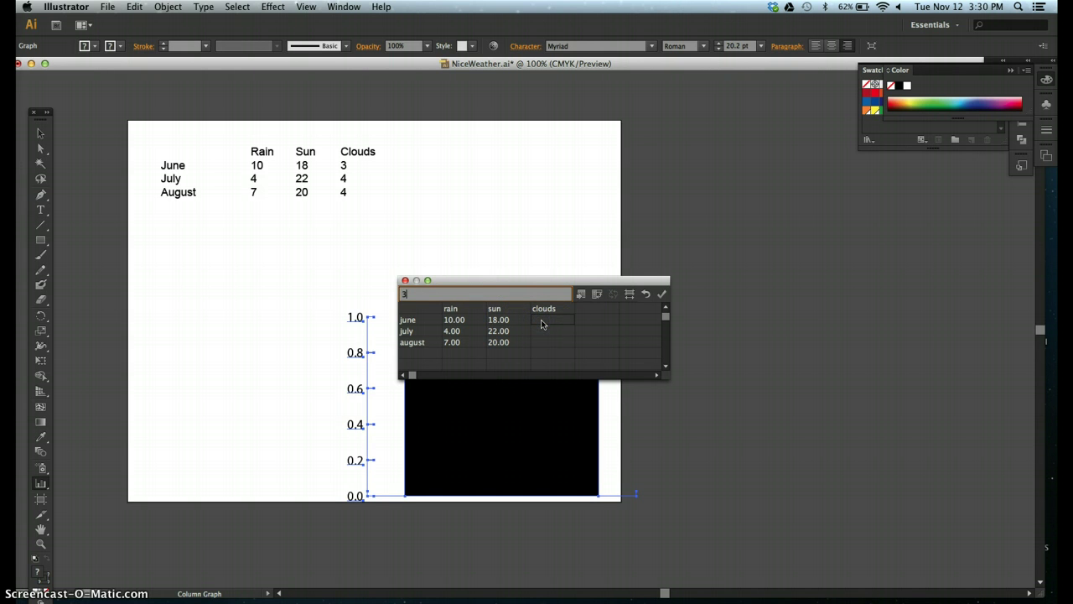
{"action": "key", "text": "Return"}
{"action": "type", "text": "4"}
{"action": "key", "text": "Return"}
{"action": "type", "text": "4"}
{"action": "key", "text": "Return"}
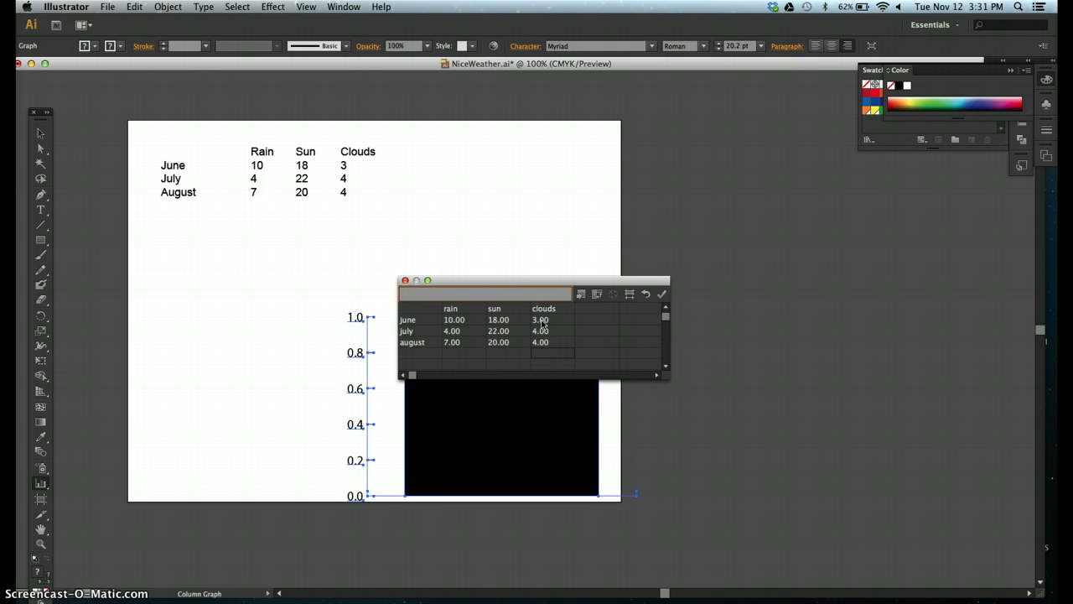
Step: Close the data sheet keeping the values, and move the graph up and left
{"action": "left_click", "coordinate": [405, 282]}
{"action": "left_click", "coordinate": [605, 341]}
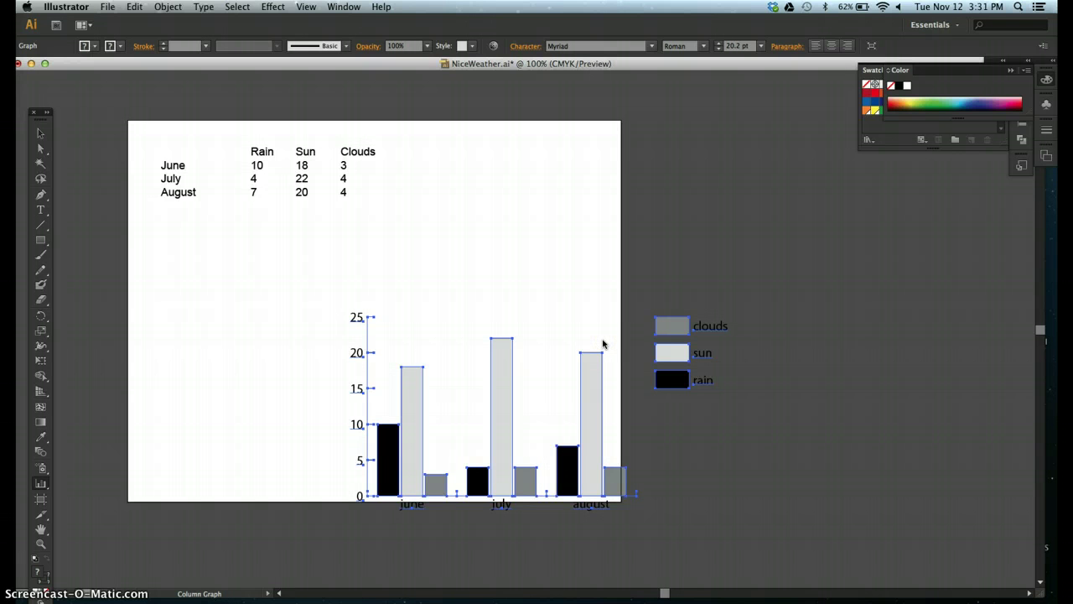
{"action": "left_click", "coordinate": [40, 132]}
{"action": "left_click_drag", "start_coordinate": [412, 436], "coordinate": [271, 372]}
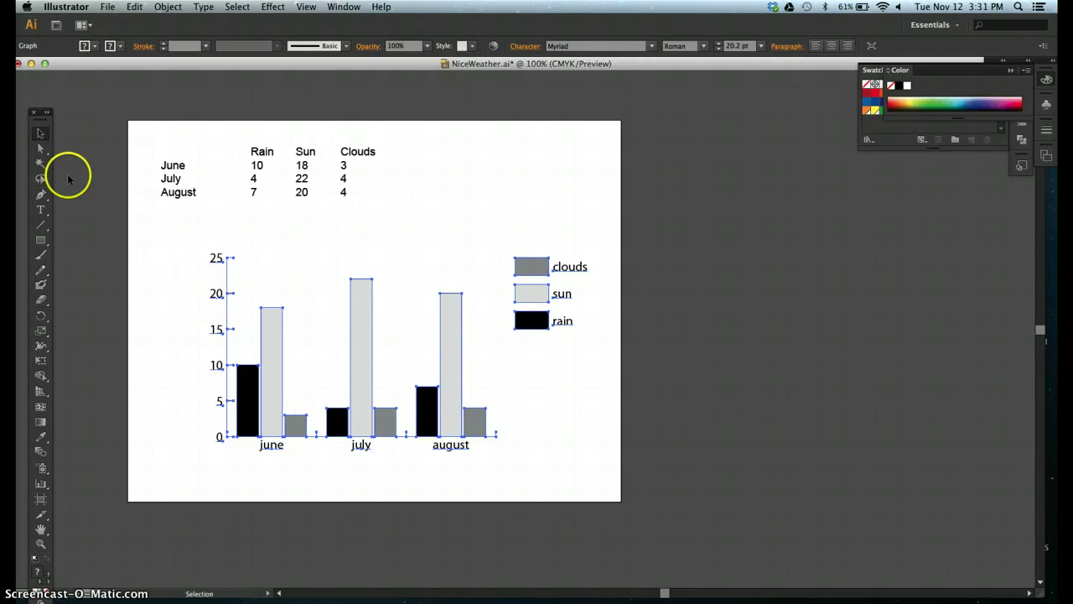
Step: Delete the original typed weather table from the artboard
{"action": "left_click", "coordinate": [41, 133]}
{"action": "left_click", "coordinate": [168, 179]}
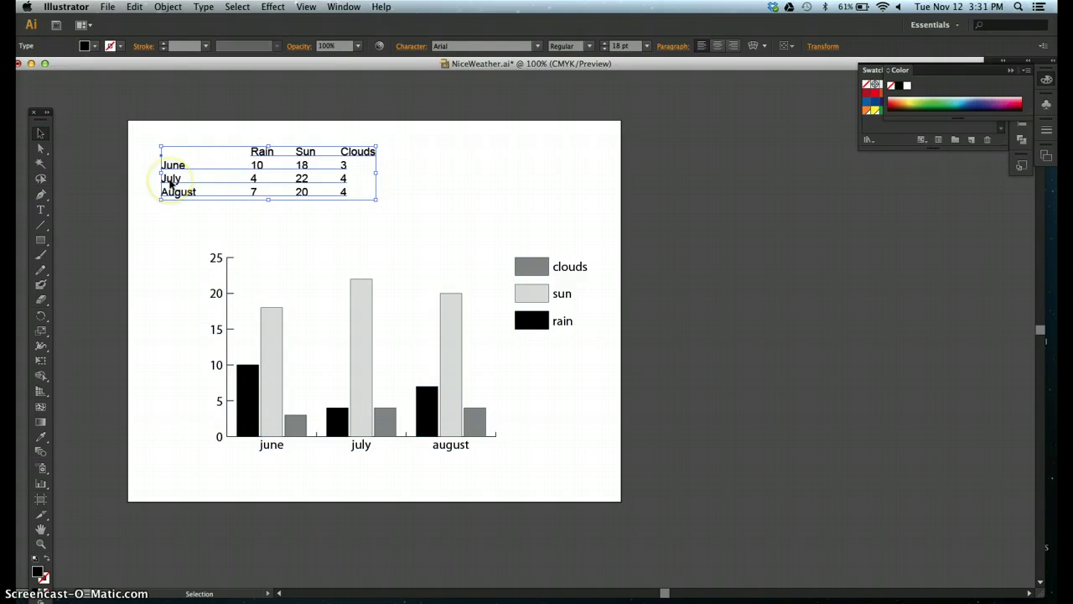
{"action": "key", "text": "Delete"}
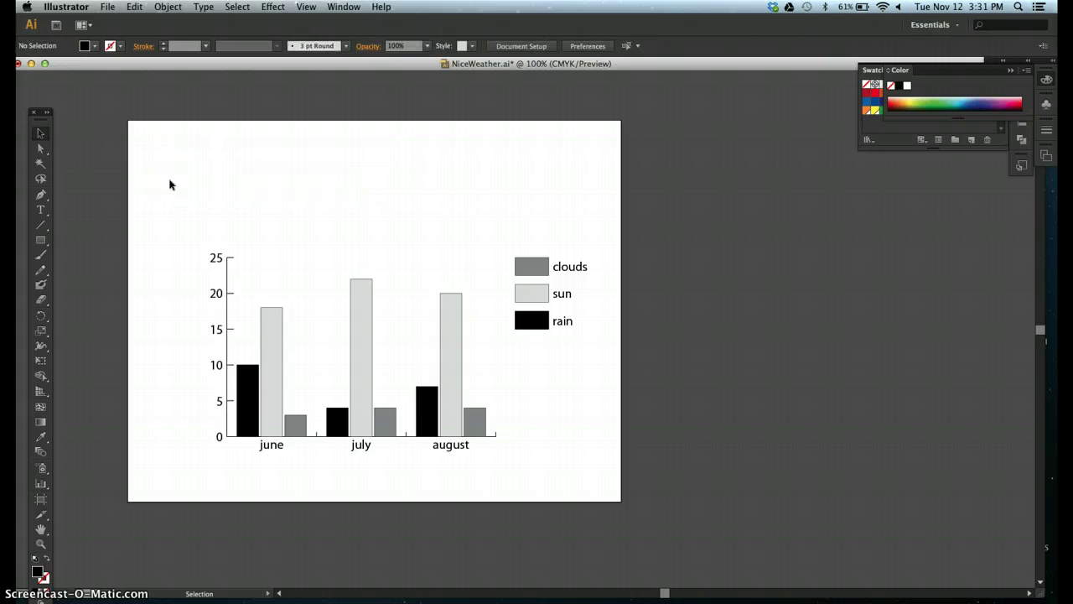
Step: Select the column graph and reopen its data sheet via Object > Graph > Data
{"action": "left_click", "coordinate": [359, 304]}
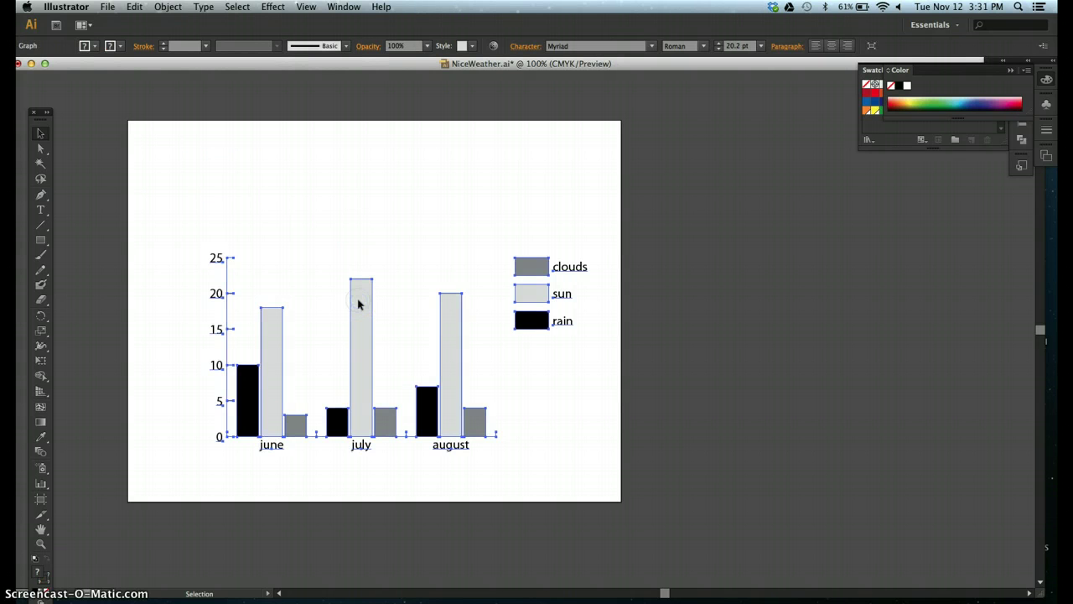
{"action": "left_click", "coordinate": [167, 7]}
{"action": "mouse_move", "coordinate": [193, 379]}
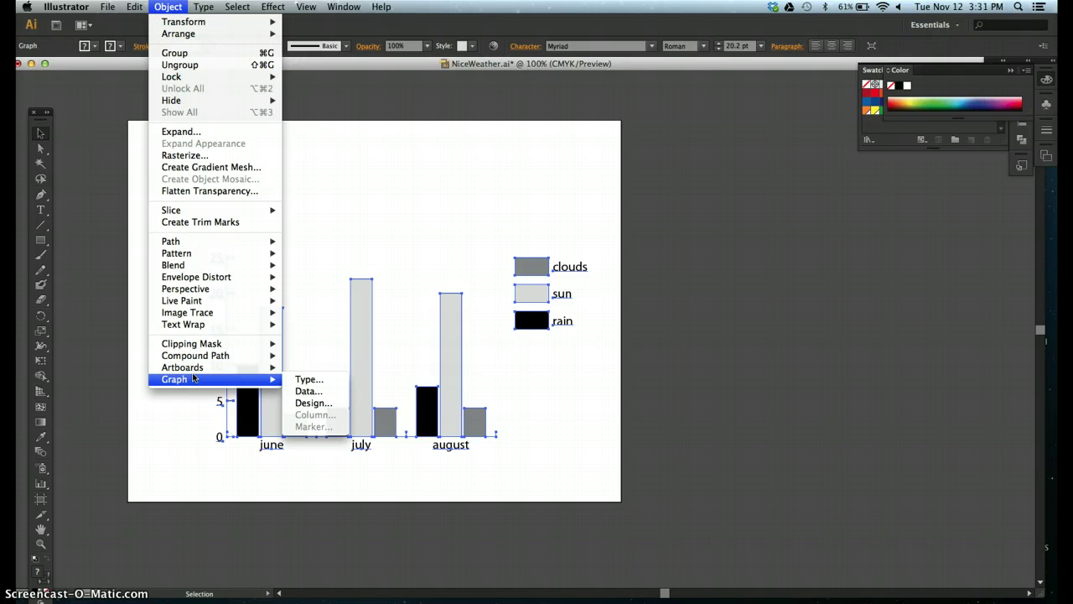
{"action": "left_click", "coordinate": [306, 391]}
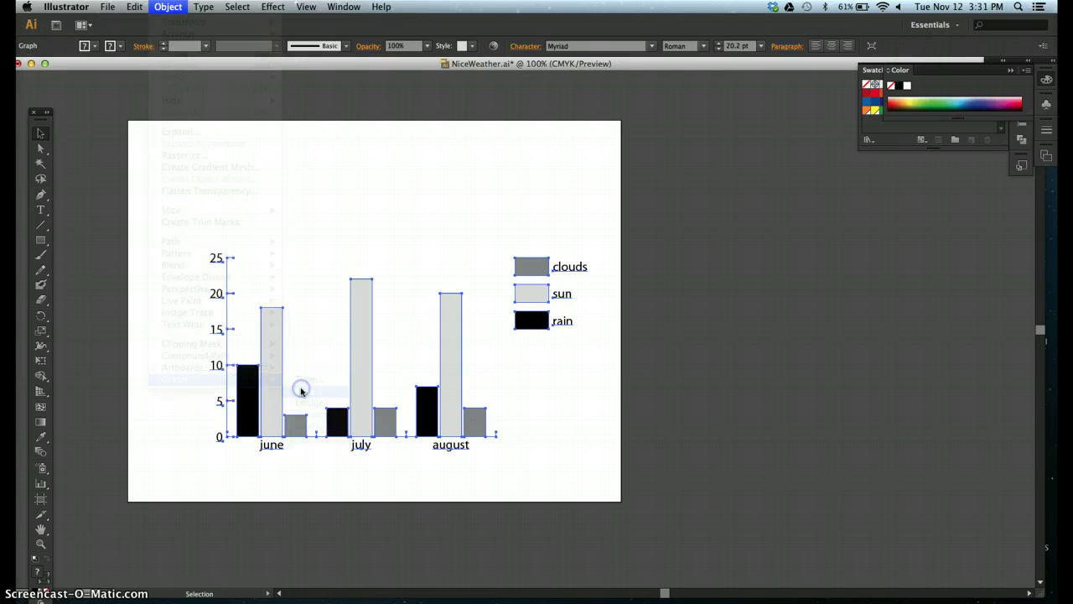
Step: Change August rain from 7 to 8, enter 19 for August sun, and move the sheet aside
{"action": "left_click", "coordinate": [455, 349]}
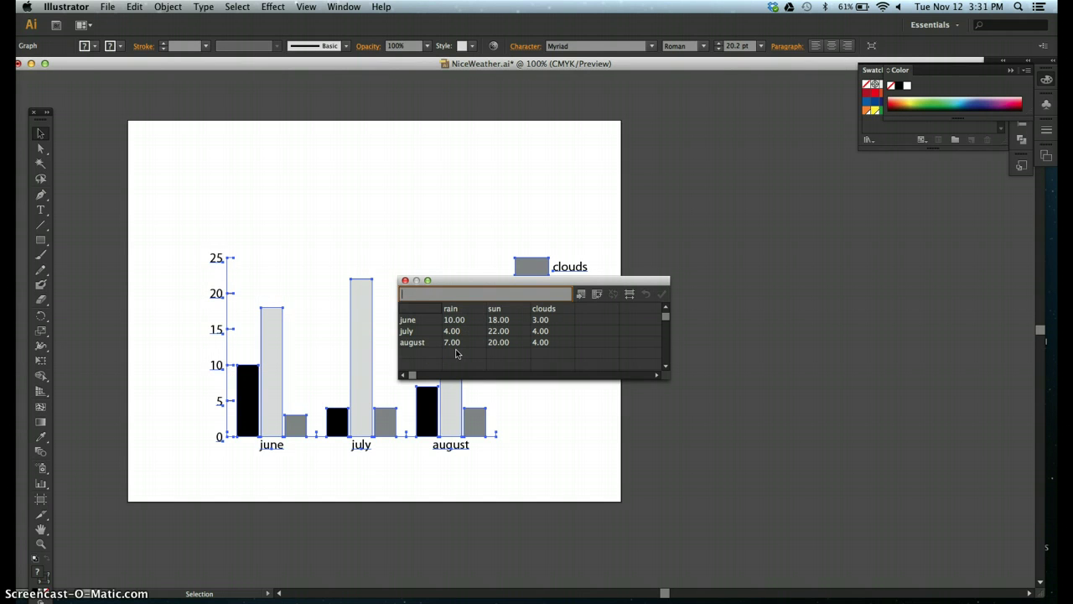
{"action": "left_click", "coordinate": [453, 347]}
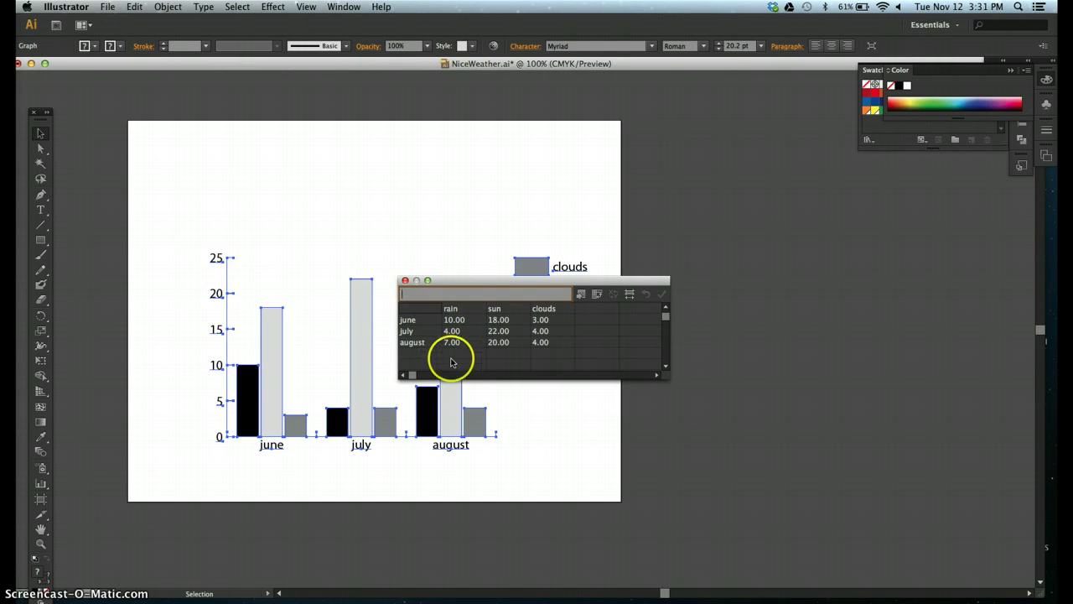
{"action": "type", "text": "8"}
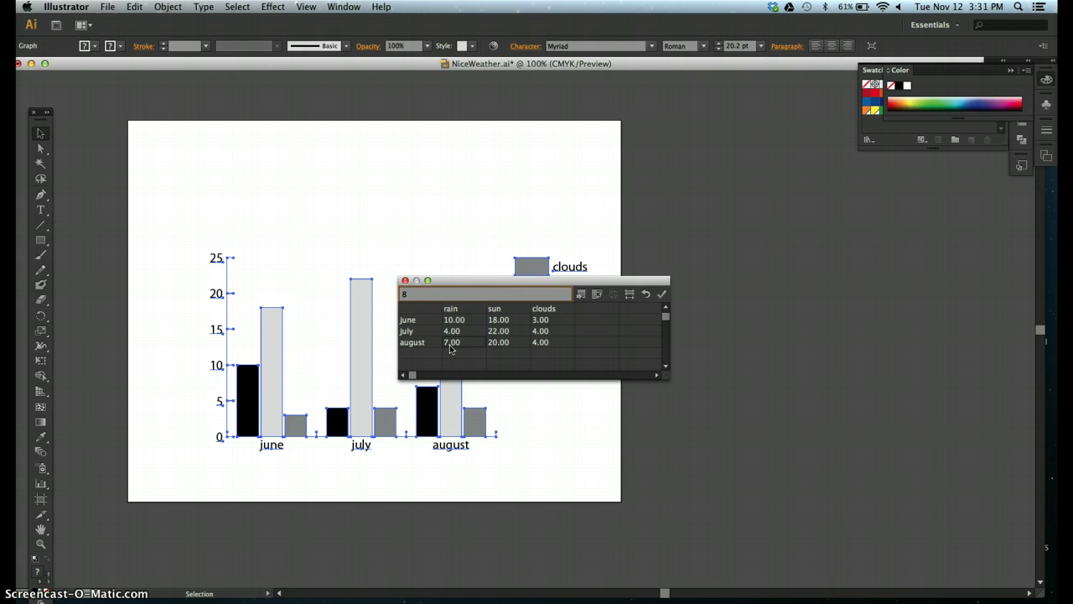
{"action": "left_click", "coordinate": [498, 342]}
{"action": "type", "text": "19"}
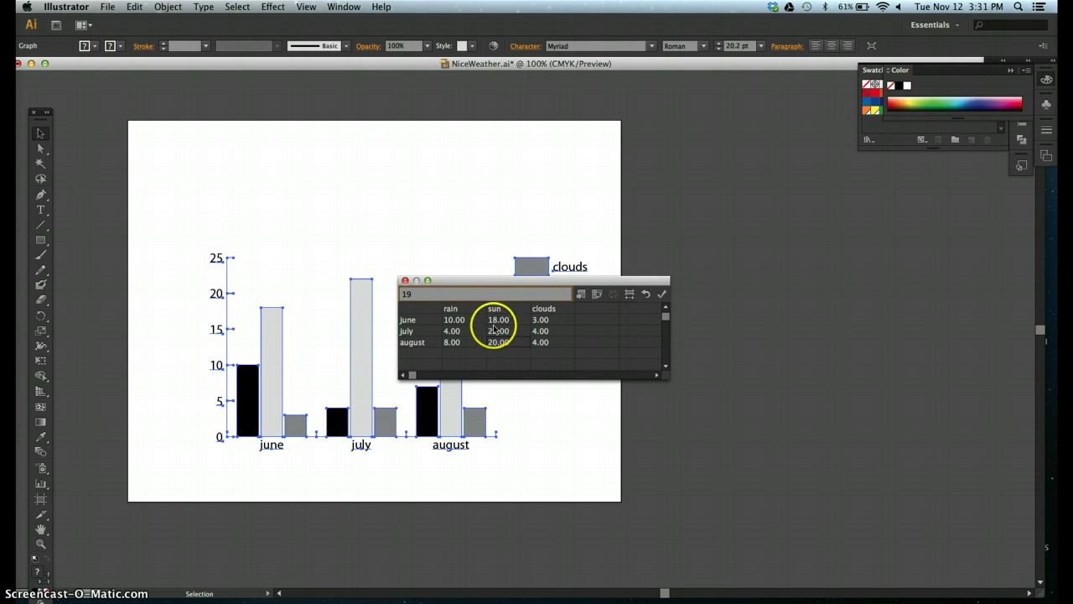
{"action": "left_click", "coordinate": [484, 285]}
{"action": "left_click_drag", "start_coordinate": [484, 285], "coordinate": [598, 360]}
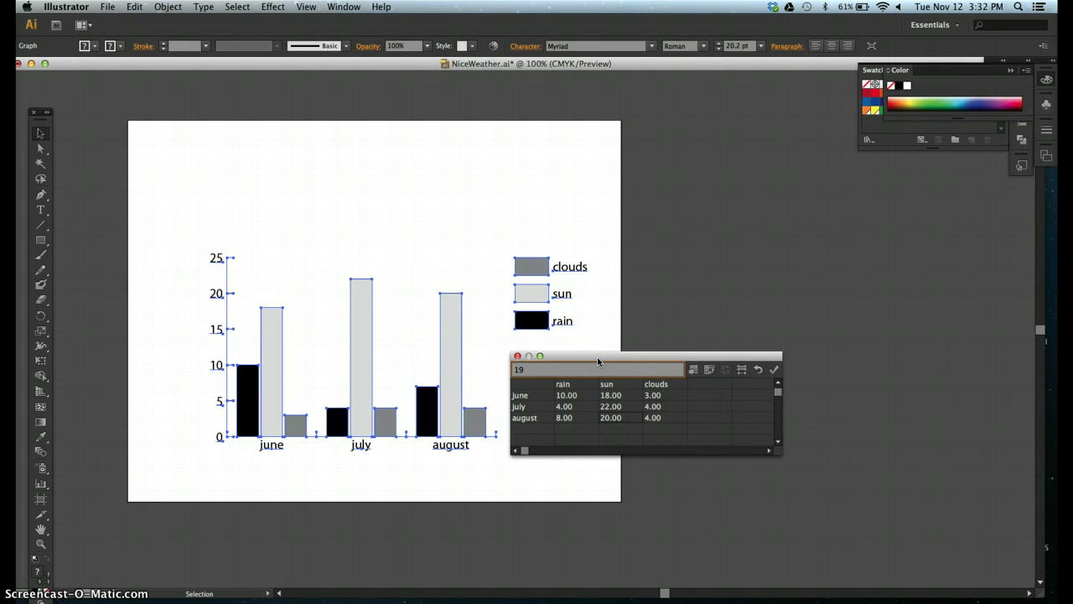
Step: Apply the August edits, close the data sheet, save, and deselect the graph
{"action": "left_click", "coordinate": [774, 368]}
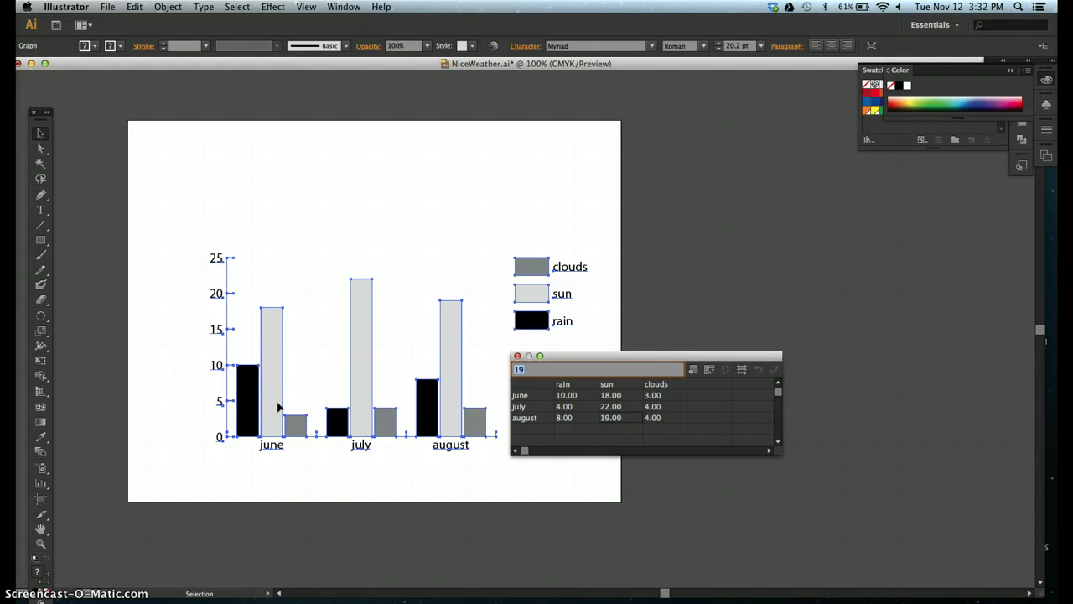
{"action": "left_click", "coordinate": [518, 357]}
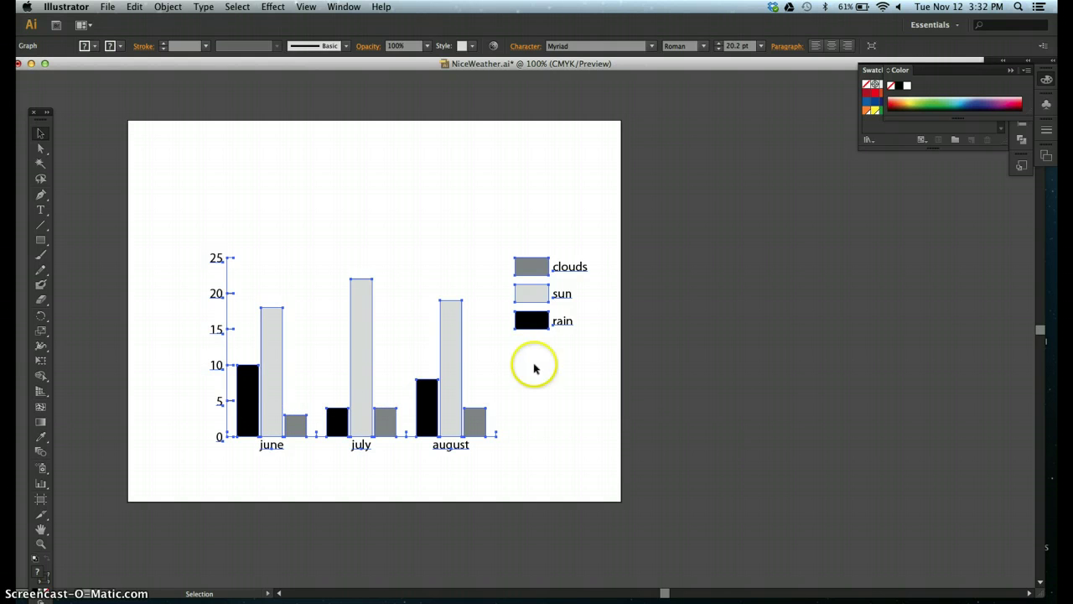
{"action": "key", "text": "super+s"}
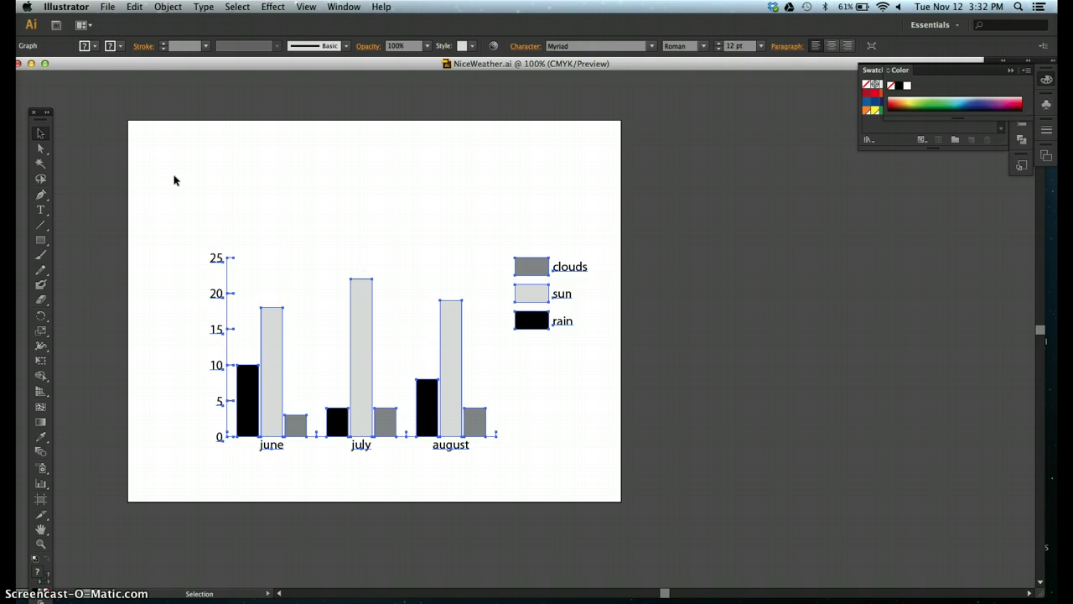
{"action": "left_click", "coordinate": [199, 179]}
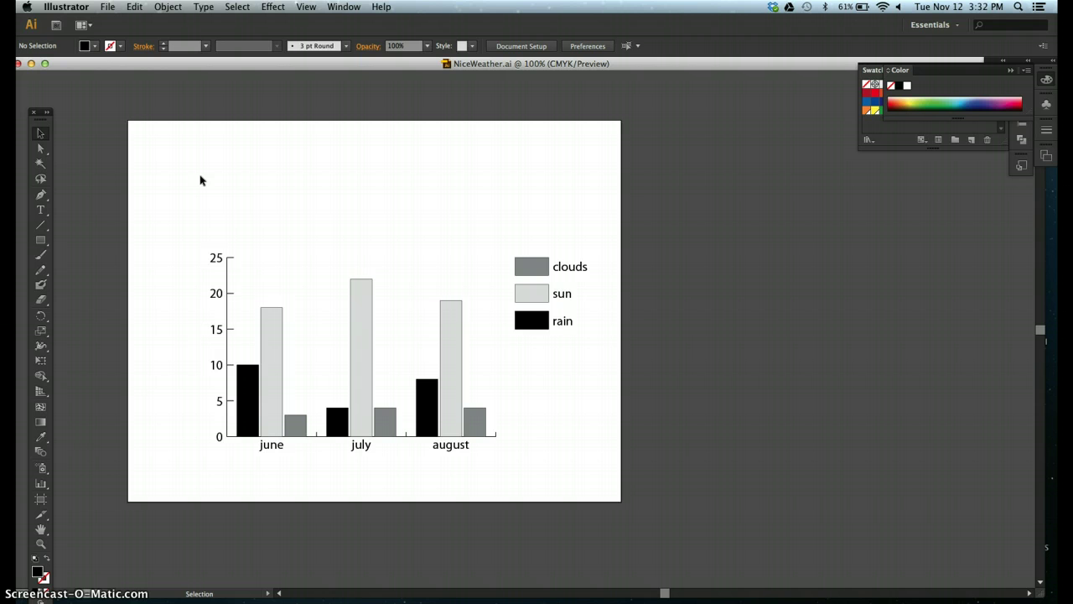
Step: Move the Tools panel off the left edge and choose the Group Selection tool
{"action": "left_click_drag", "start_coordinate": [40, 116], "coordinate": [92, 144]}
{"action": "left_click", "coordinate": [60, 120]}
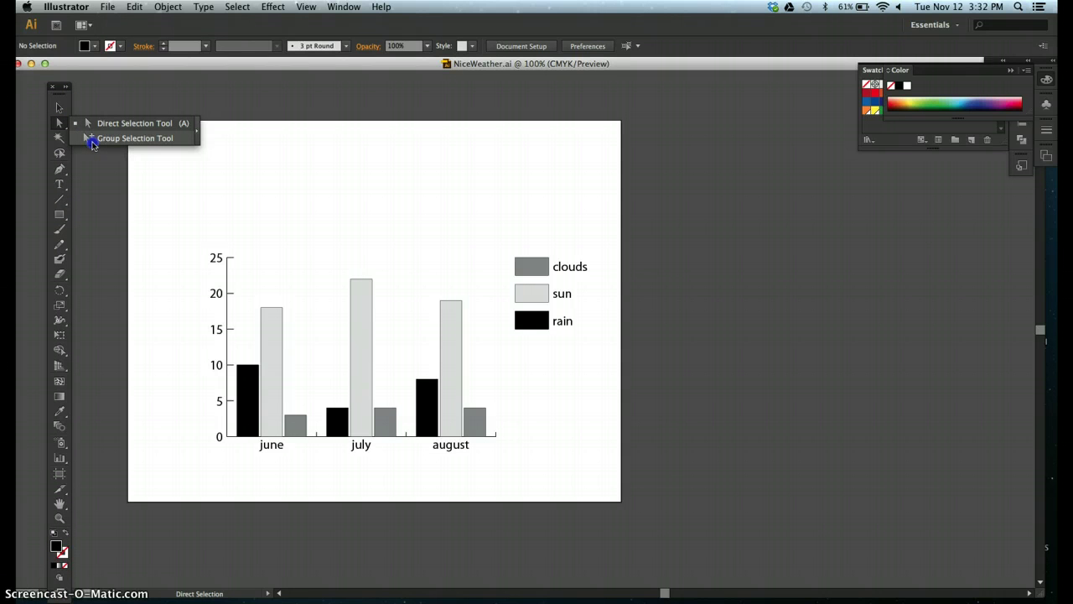
{"action": "left_click_drag", "start_coordinate": [92, 145], "coordinate": [92, 144]}
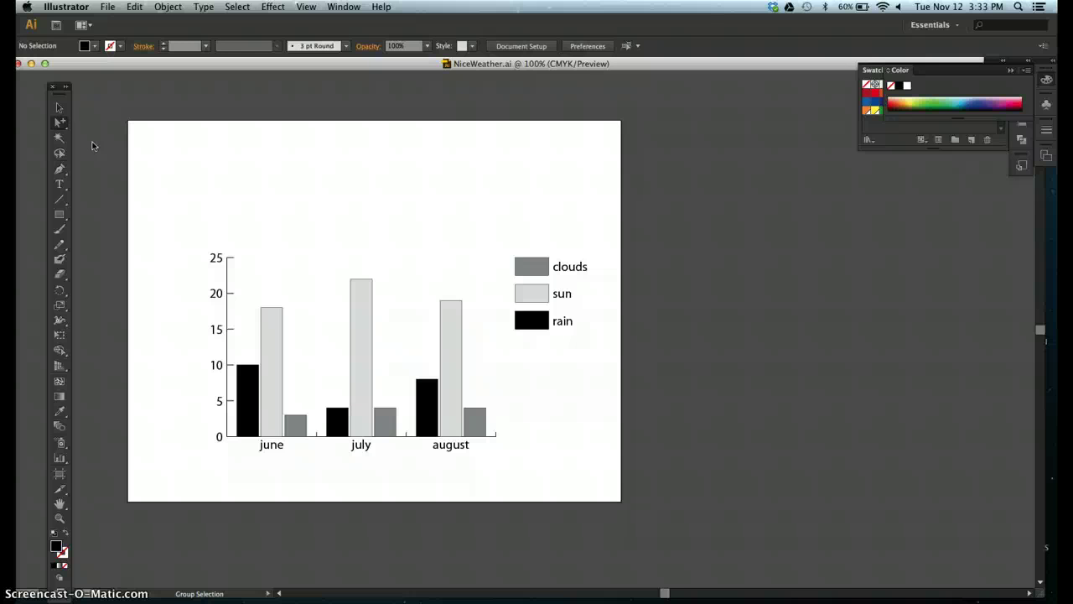
Step: Use the Group Selection Tool on June's rain bar to select all three rain bars plus the rain legend swatch
{"action": "left_click", "coordinate": [110, 141]}
{"action": "left_click", "coordinate": [249, 394]}
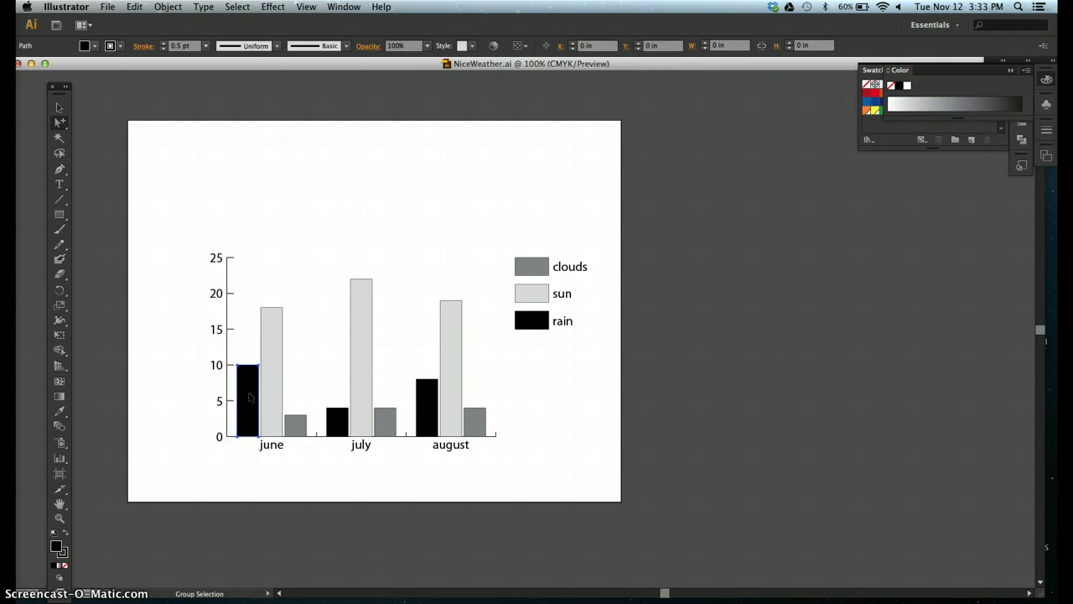
{"action": "left_click", "coordinate": [249, 397]}
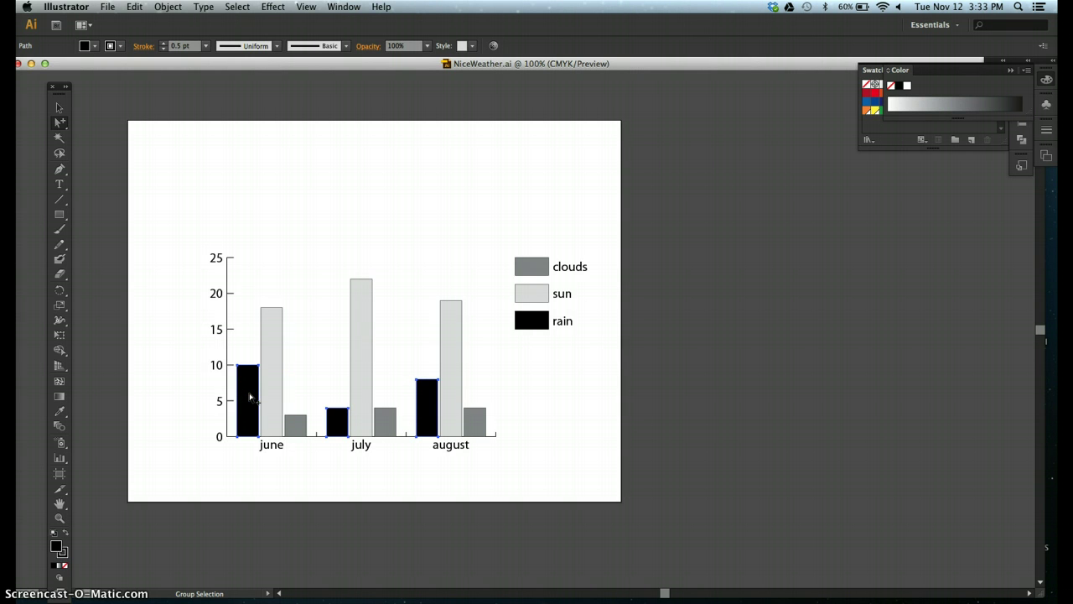
{"action": "left_click", "coordinate": [249, 396]}
{"action": "left_click", "coordinate": [246, 377]}
{"action": "left_click", "coordinate": [353, 438]}
{"action": "left_click", "coordinate": [291, 434]}
{"action": "left_click", "coordinate": [335, 424]}
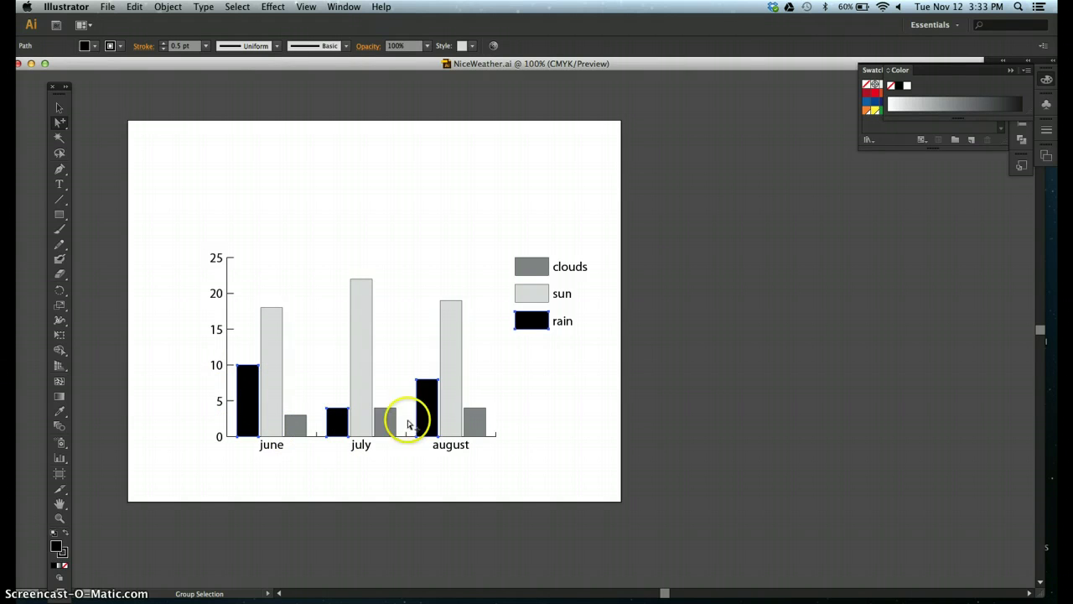
{"action": "left_click", "coordinate": [428, 417]}
{"action": "left_click", "coordinate": [536, 321]}
{"action": "left_click", "coordinate": [422, 422]}
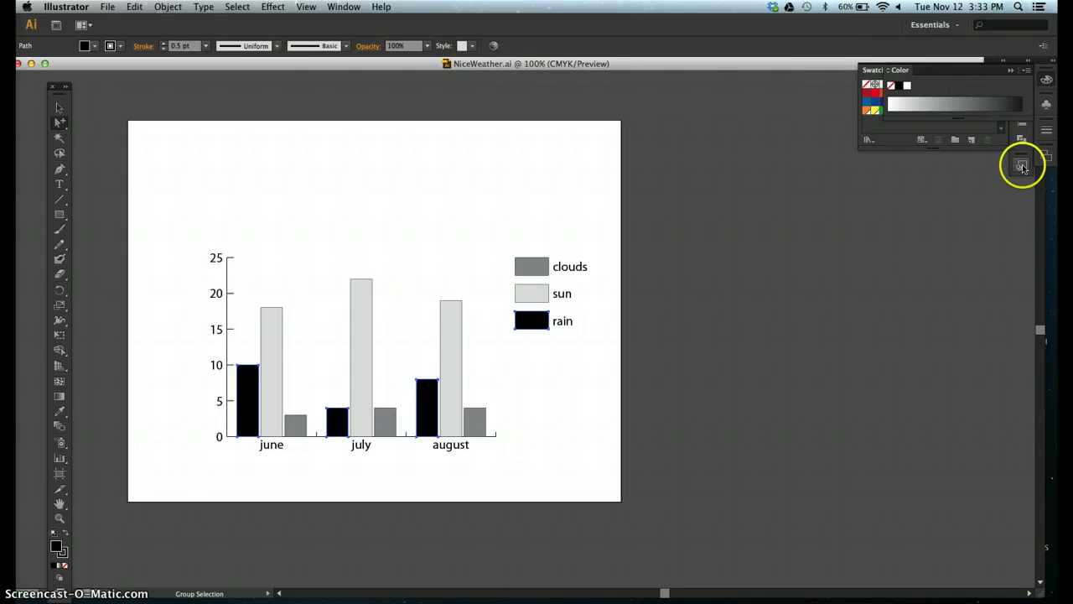
Step: Show the Swatches panel from the Window menu and fill the rain series Green (C=80 Y=100)
{"action": "left_click", "coordinate": [344, 7]}
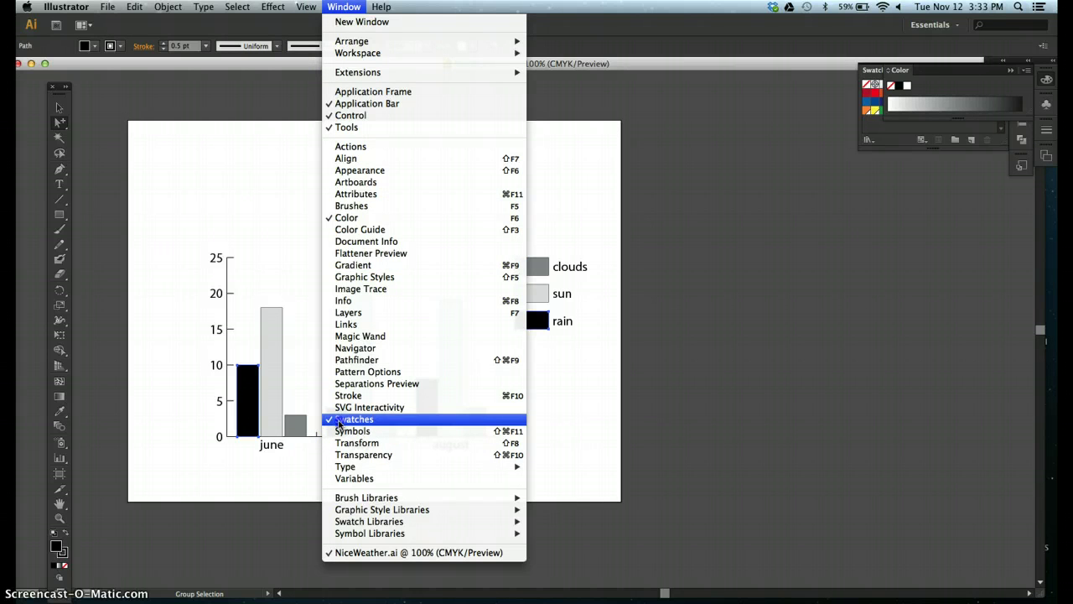
{"action": "left_click", "coordinate": [339, 424]}
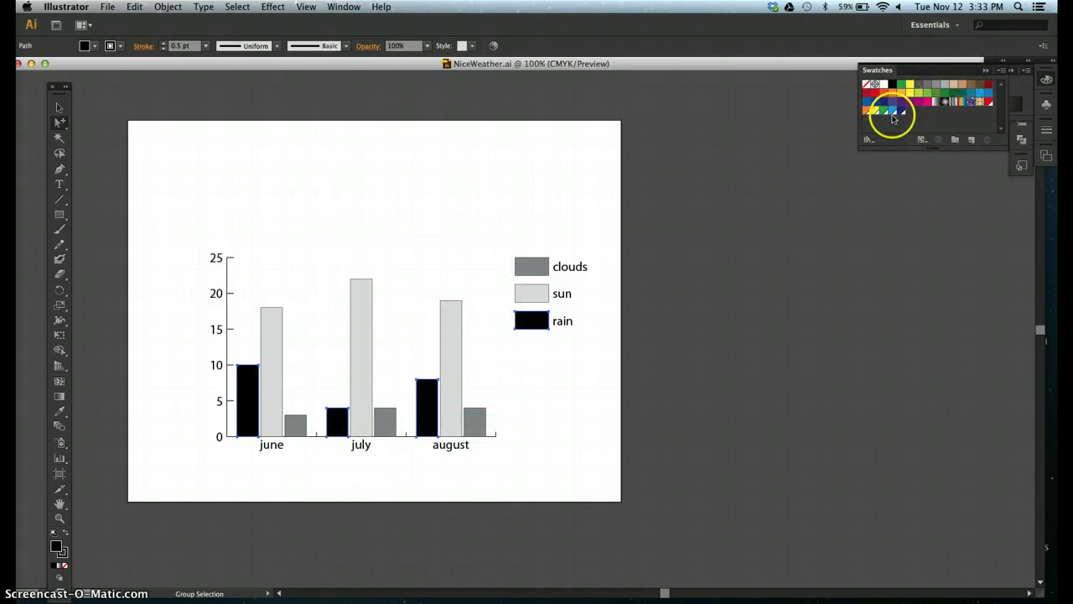
{"action": "left_click", "coordinate": [902, 85]}
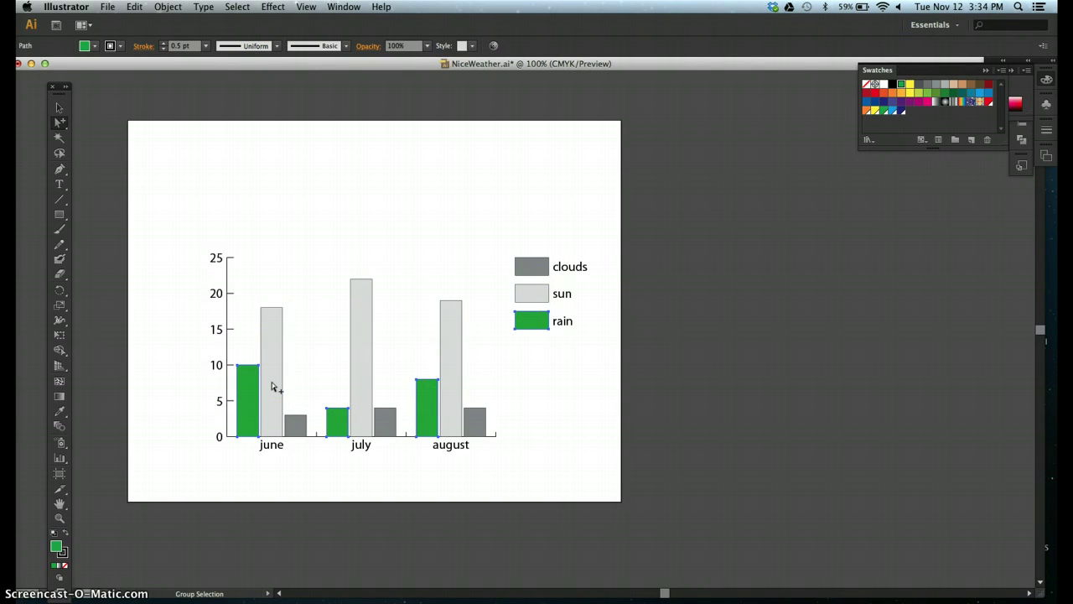
Step: Select all sun bars with the sun legend swatch and fill them yellow
{"action": "left_click", "coordinate": [273, 385]}
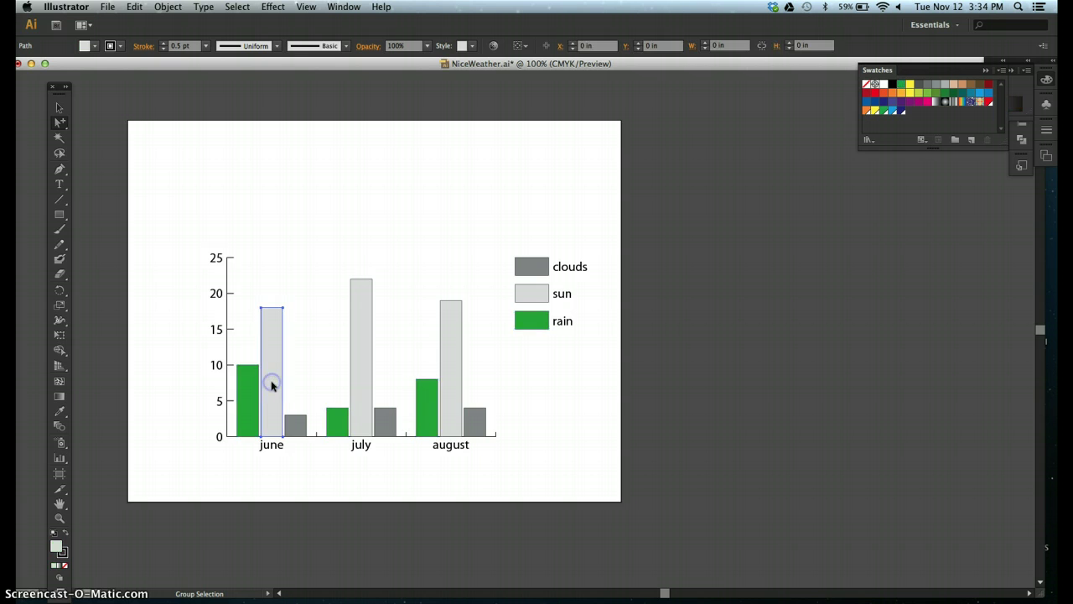
{"action": "left_click", "coordinate": [272, 386]}
{"action": "left_click", "coordinate": [272, 386]}
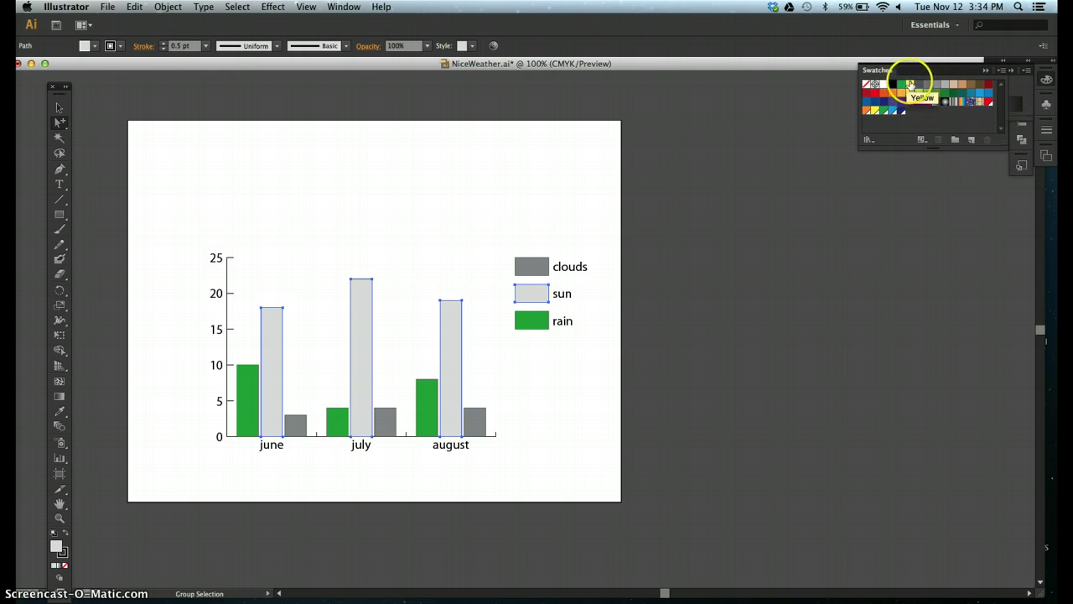
{"action": "left_click", "coordinate": [910, 84]}
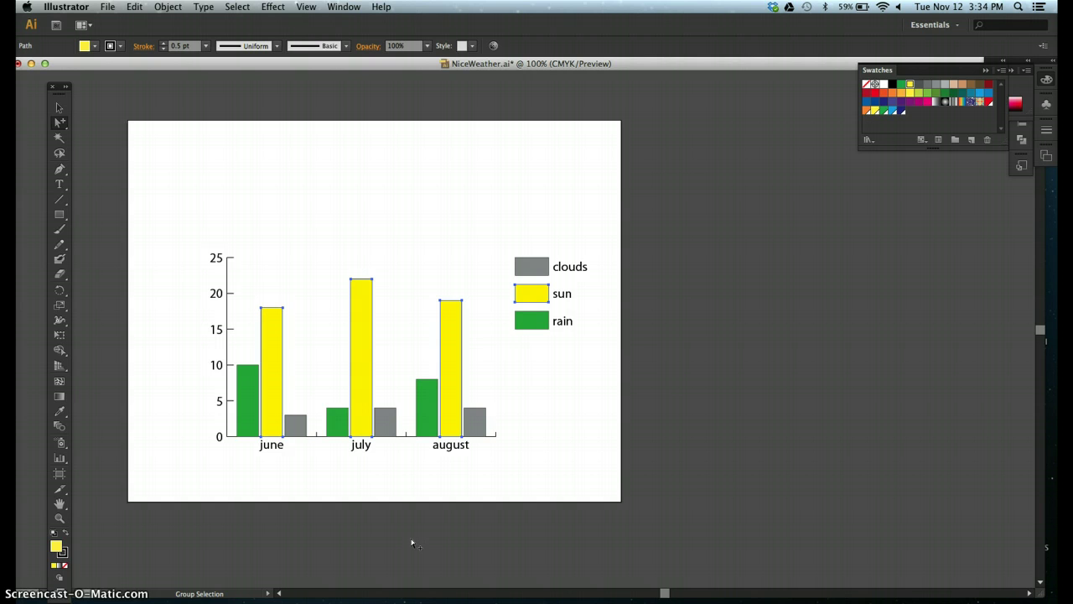
Step: Select all clouds bars with the clouds legend swatch, fill them blue, and return to the Selection Tool
{"action": "left_click", "coordinate": [309, 534]}
{"action": "left_click", "coordinate": [299, 423]}
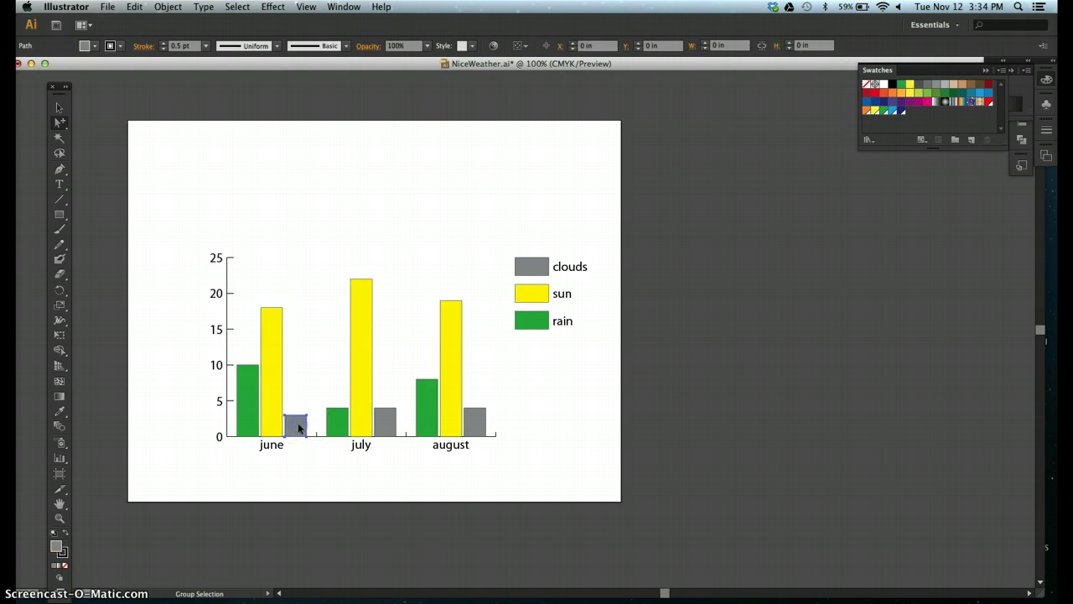
{"action": "left_click", "coordinate": [297, 422]}
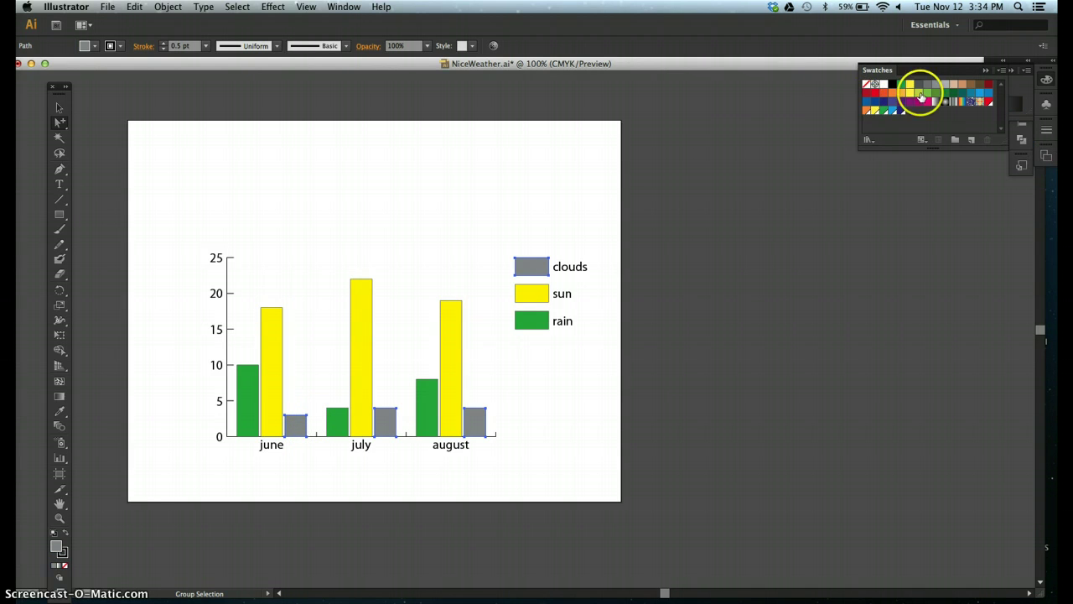
{"action": "left_click", "coordinate": [980, 93]}
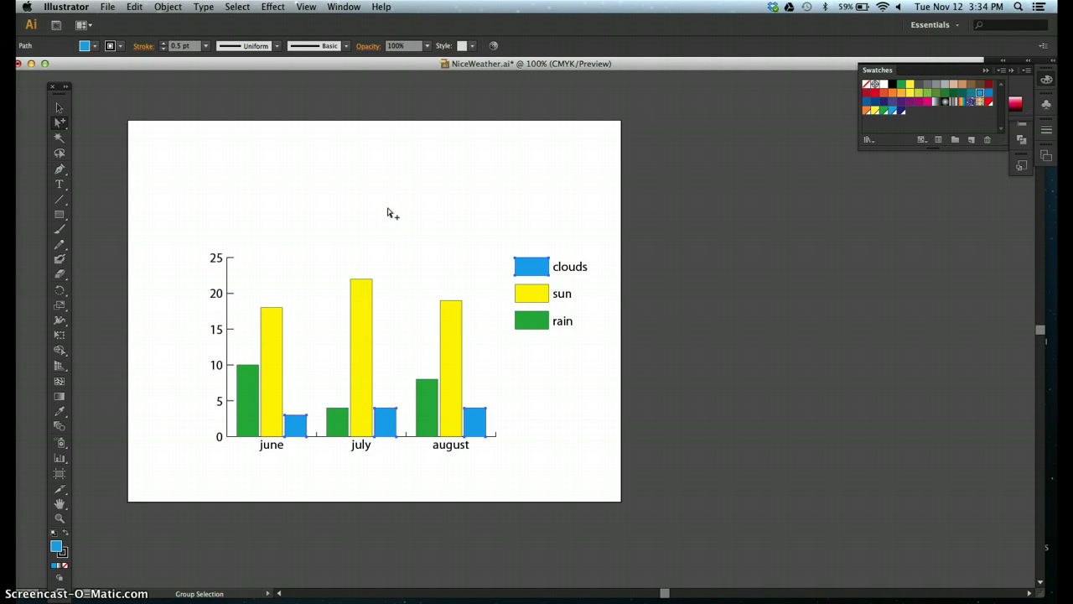
{"action": "left_click", "coordinate": [59, 107]}
Step: Save the file and turn on Add Drop Shadow for the graph's columns in Graph Type
{"action": "key", "text": "super+s"}
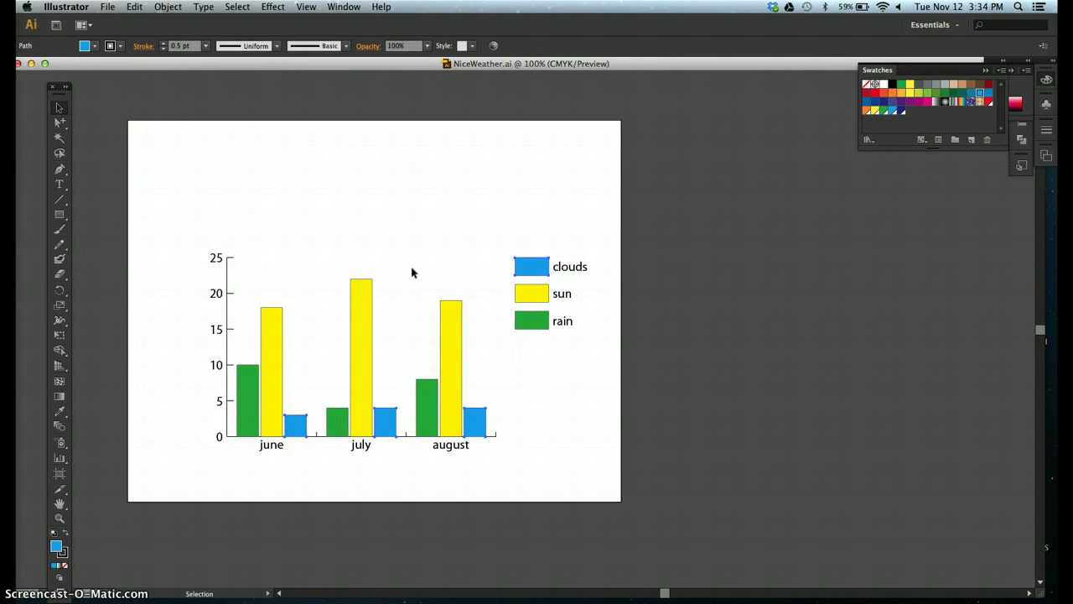
{"action": "left_click", "coordinate": [366, 300]}
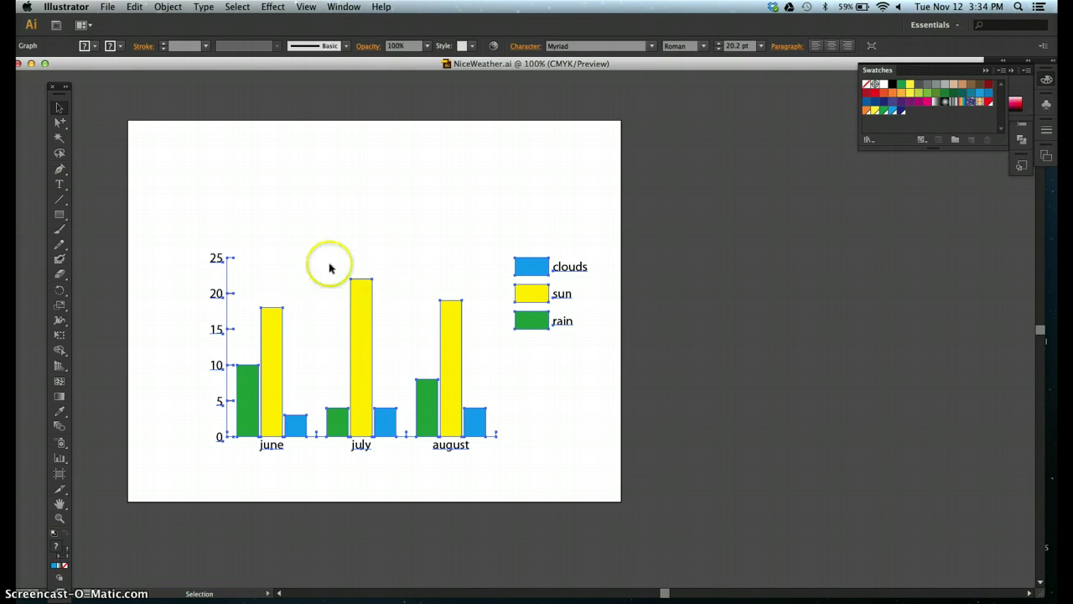
{"action": "left_click", "coordinate": [158, 7]}
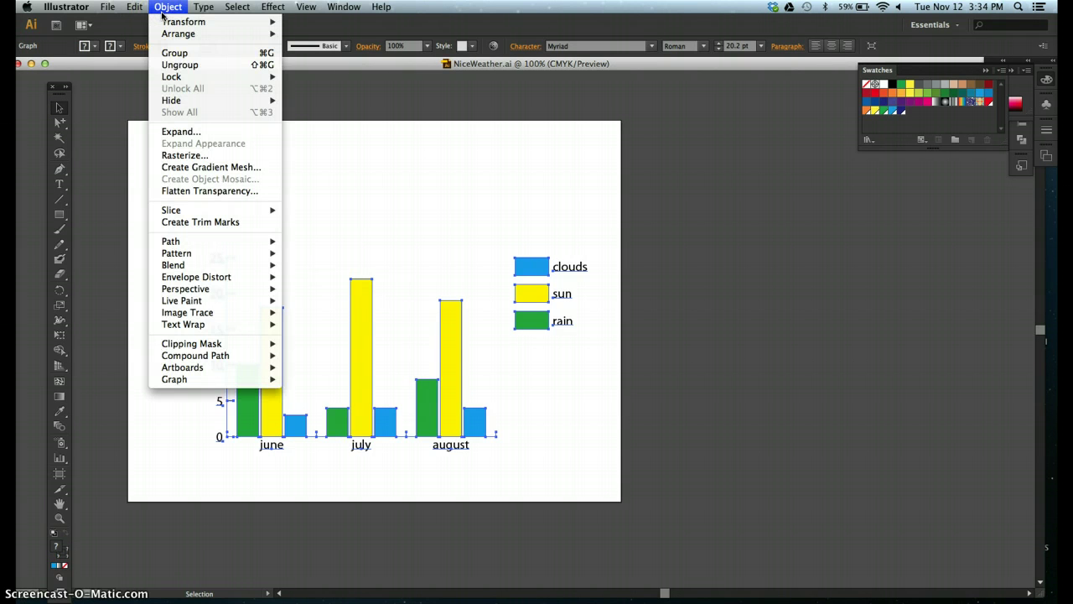
{"action": "mouse_move", "coordinate": [213, 383]}
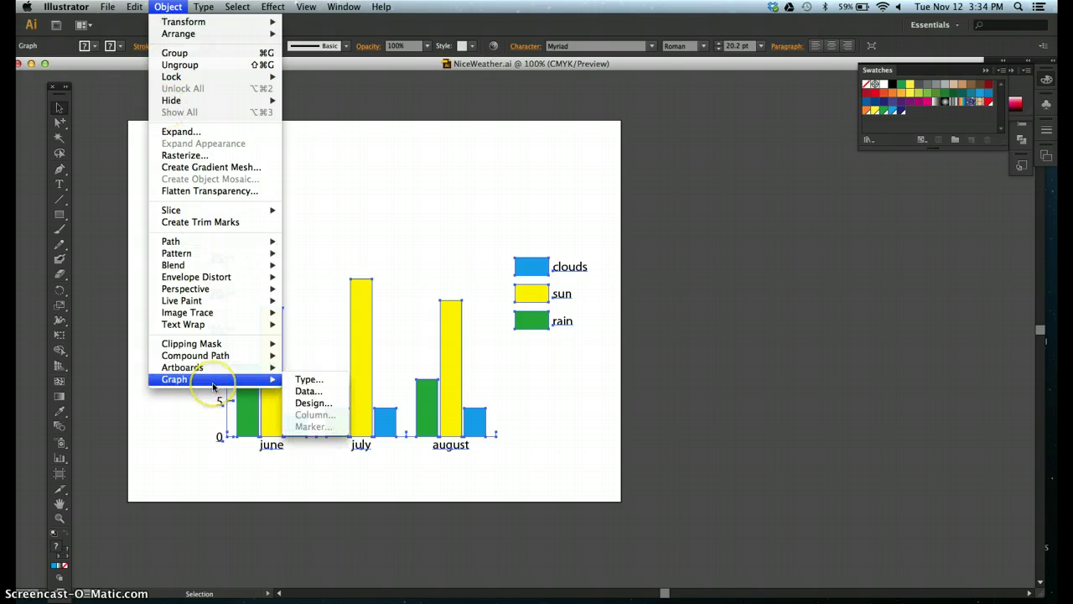
{"action": "left_click", "coordinate": [306, 379]}
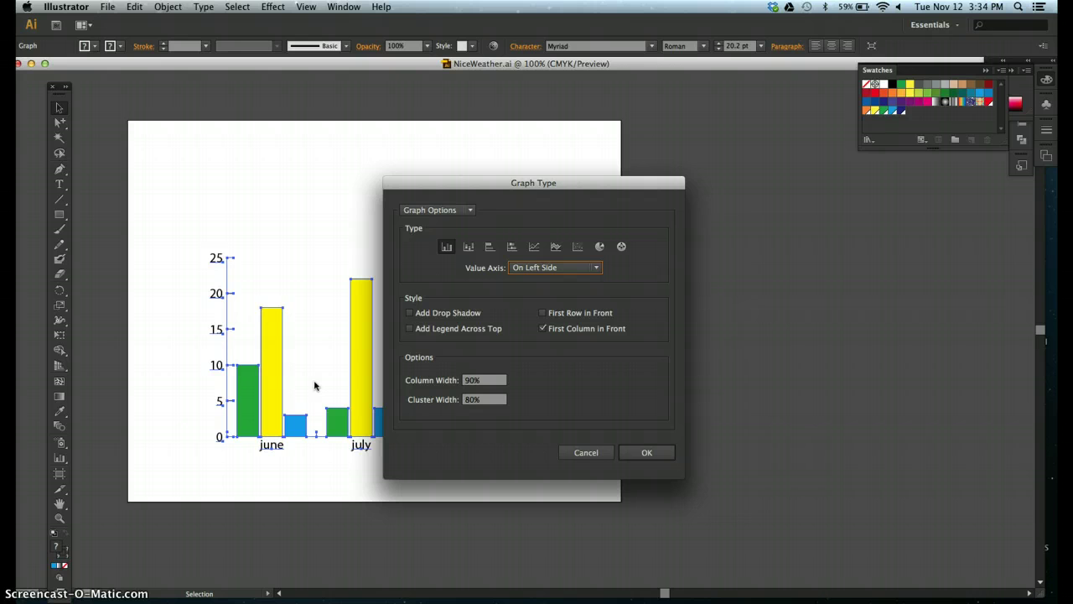
{"action": "left_click", "coordinate": [410, 314]}
Step: Set the Value Axis tick mark length to Full Width and apply it
{"action": "left_click", "coordinate": [445, 211]}
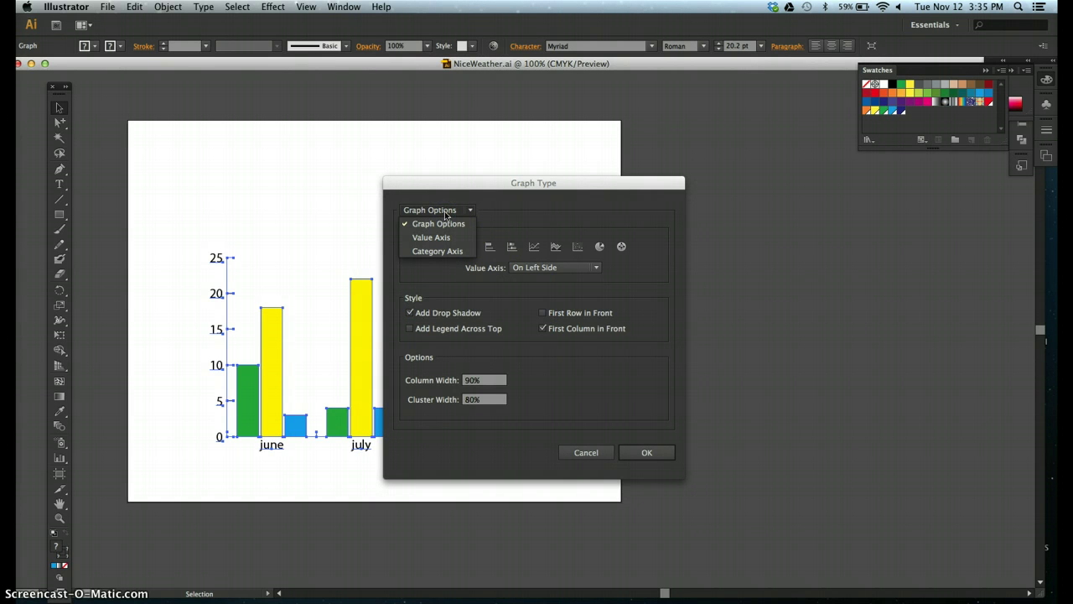
{"action": "left_click", "coordinate": [445, 237]}
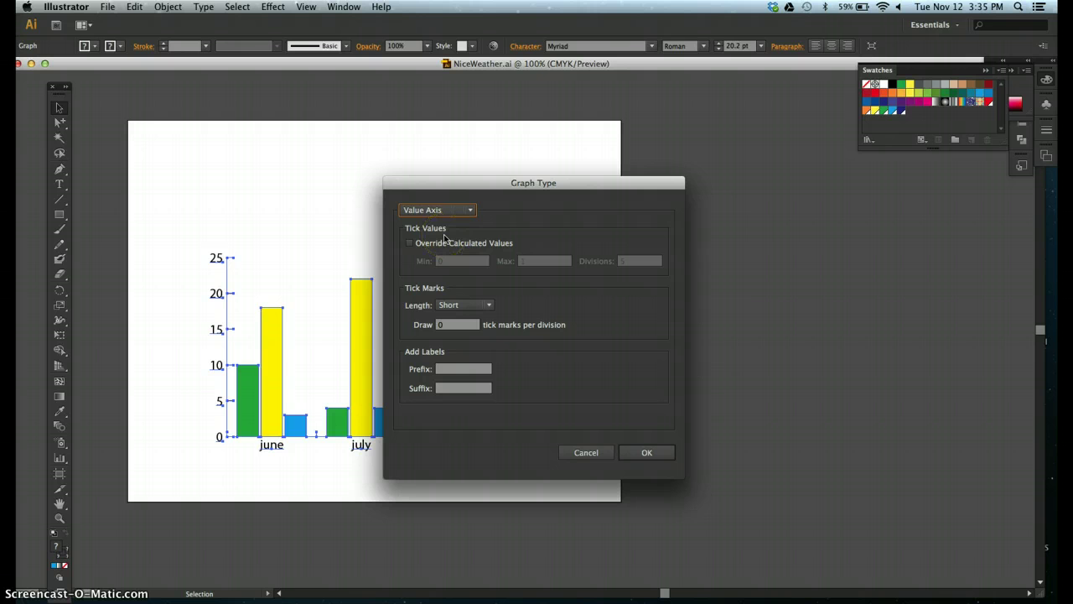
{"action": "left_click", "coordinate": [459, 305]}
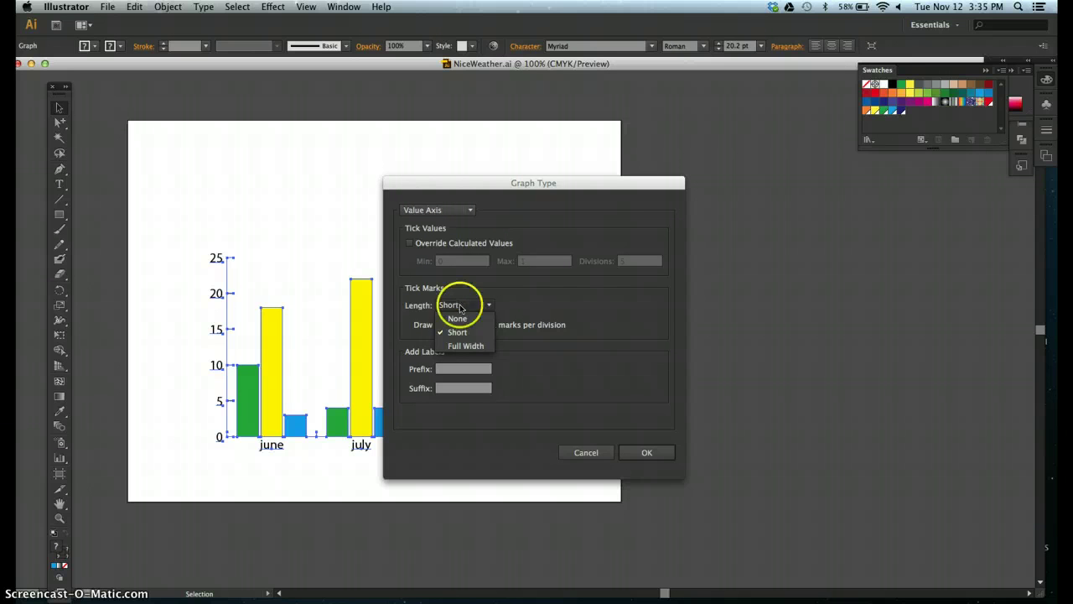
{"action": "left_click", "coordinate": [464, 344]}
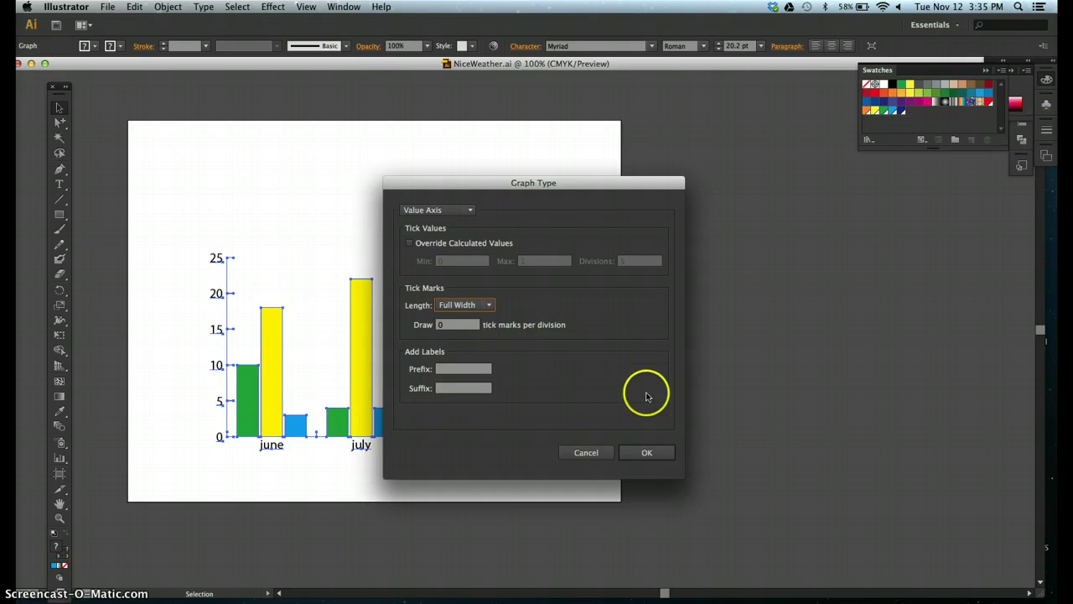
{"action": "left_click", "coordinate": [652, 453]}
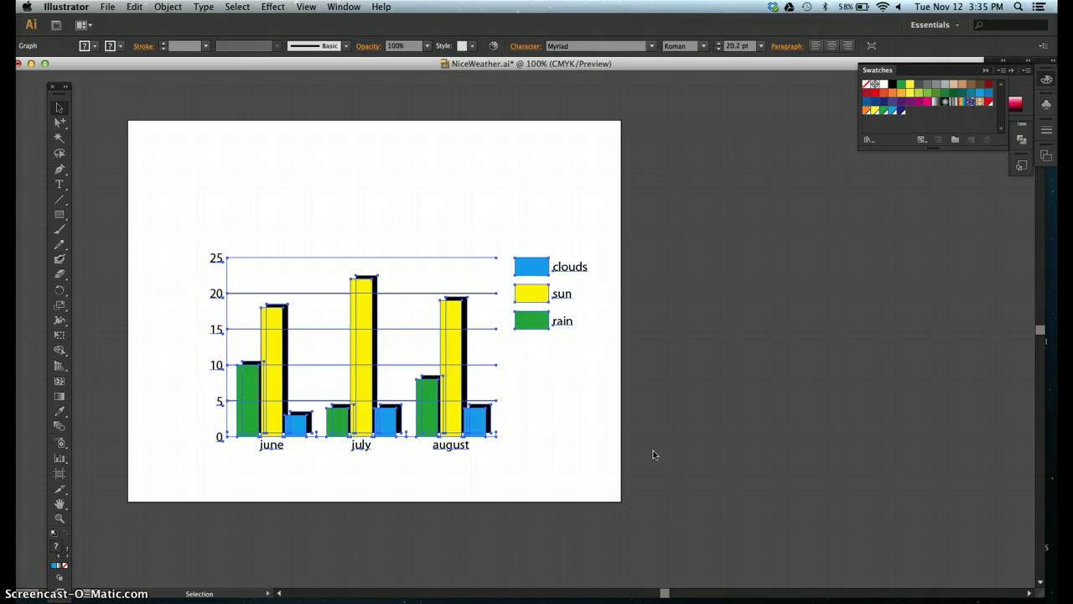
Step: Save NiceWeather.ai, then group-select all yellow sun columns plus the sun legend swatch
{"action": "key", "text": "super+s"}
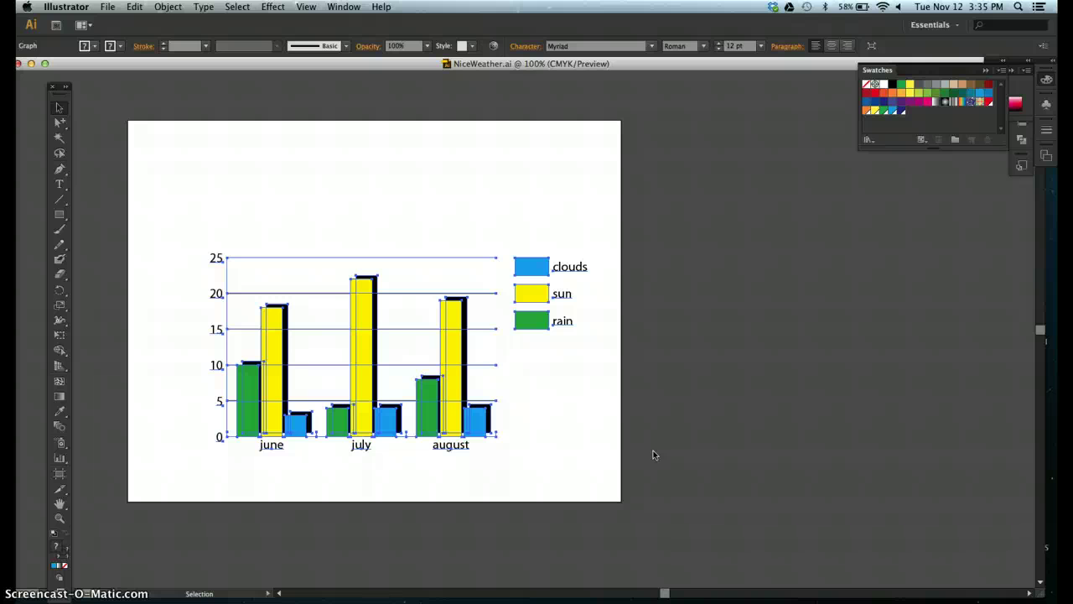
{"action": "left_click", "coordinate": [337, 193]}
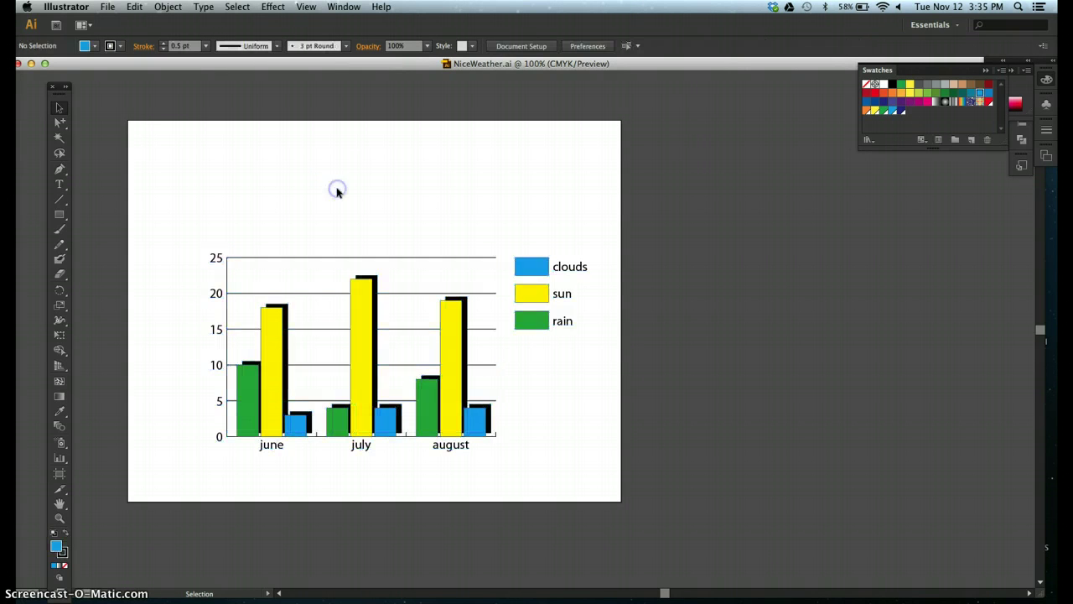
{"action": "left_click", "coordinate": [59, 122]}
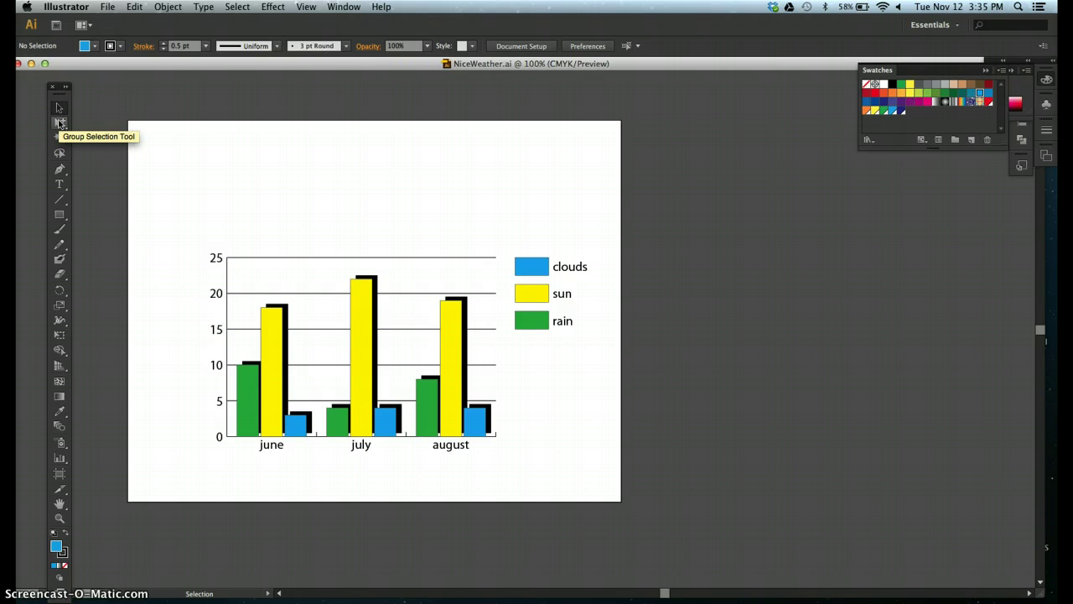
{"action": "left_click", "coordinate": [60, 122]}
{"action": "left_click", "coordinate": [109, 123]}
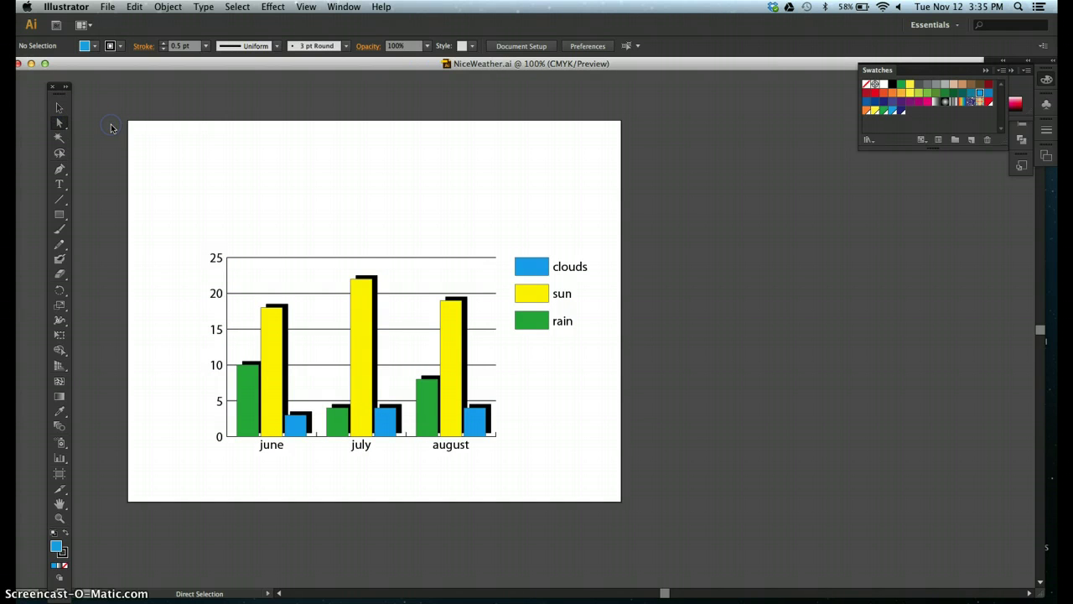
{"action": "left_click", "coordinate": [59, 124]}
{"action": "left_click_drag", "start_coordinate": [59, 126], "coordinate": [132, 138]}
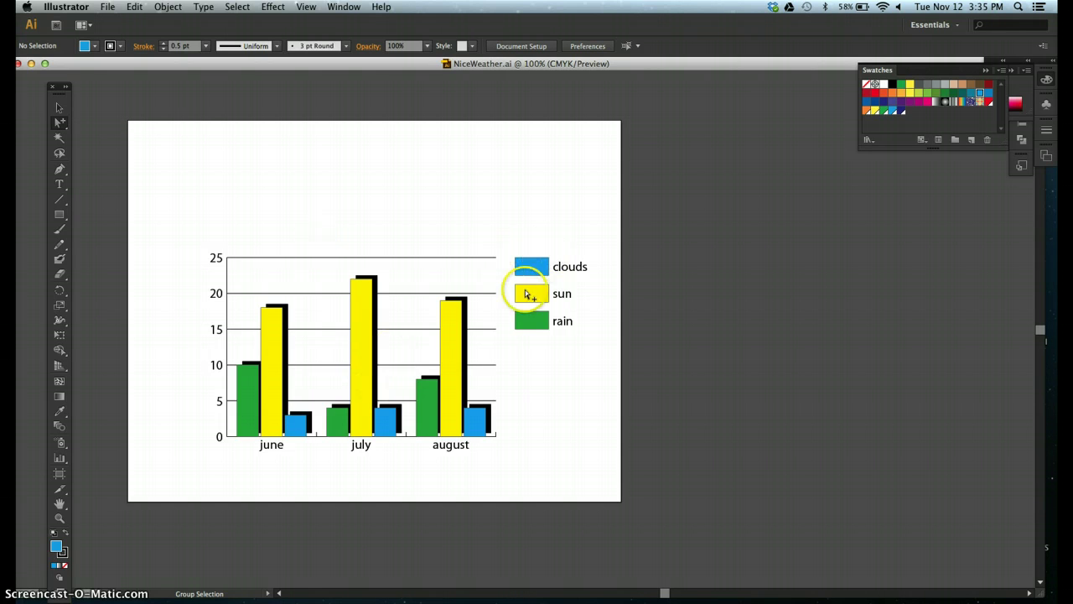
{"action": "double_click", "coordinate": [273, 363]}
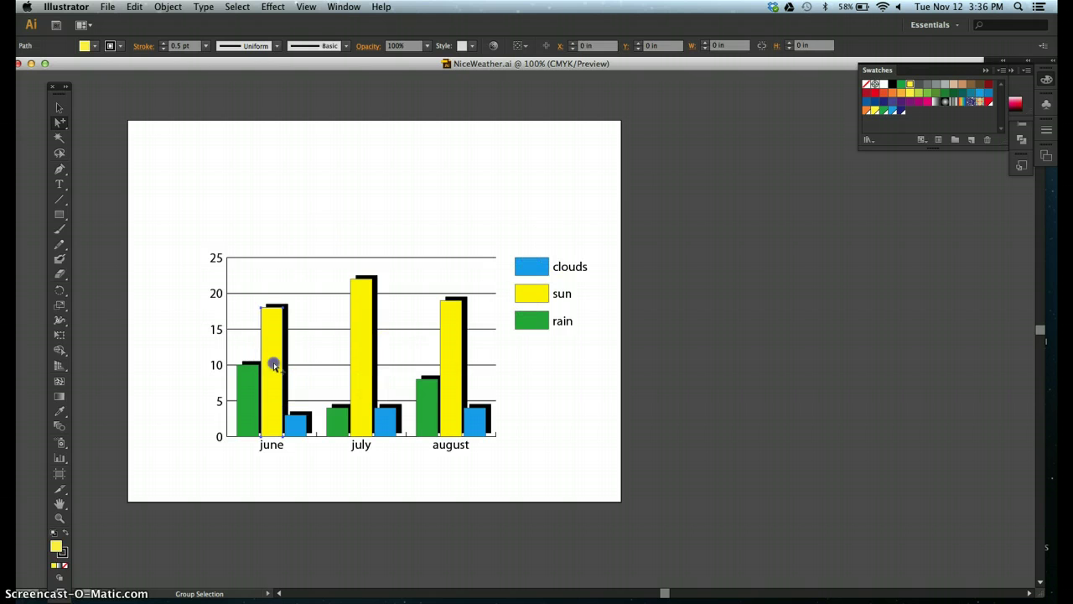
{"action": "left_click", "coordinate": [273, 364]}
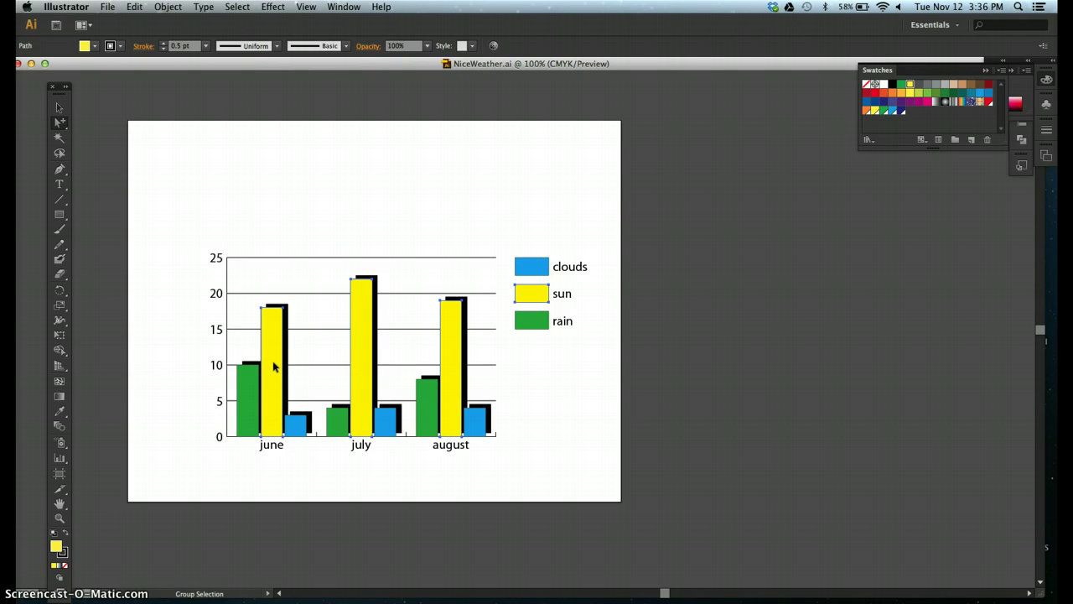
Step: Change the sun series to a Line graph without drop shadow and with Edge-to-Edge Lines
{"action": "left_click", "coordinate": [167, 7]}
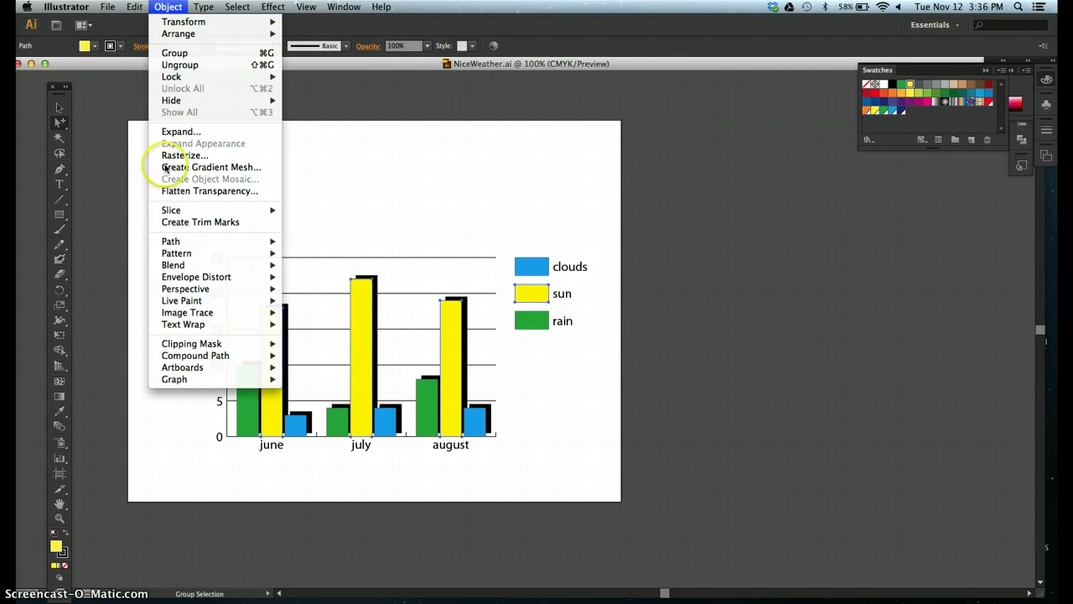
{"action": "mouse_move", "coordinate": [173, 381]}
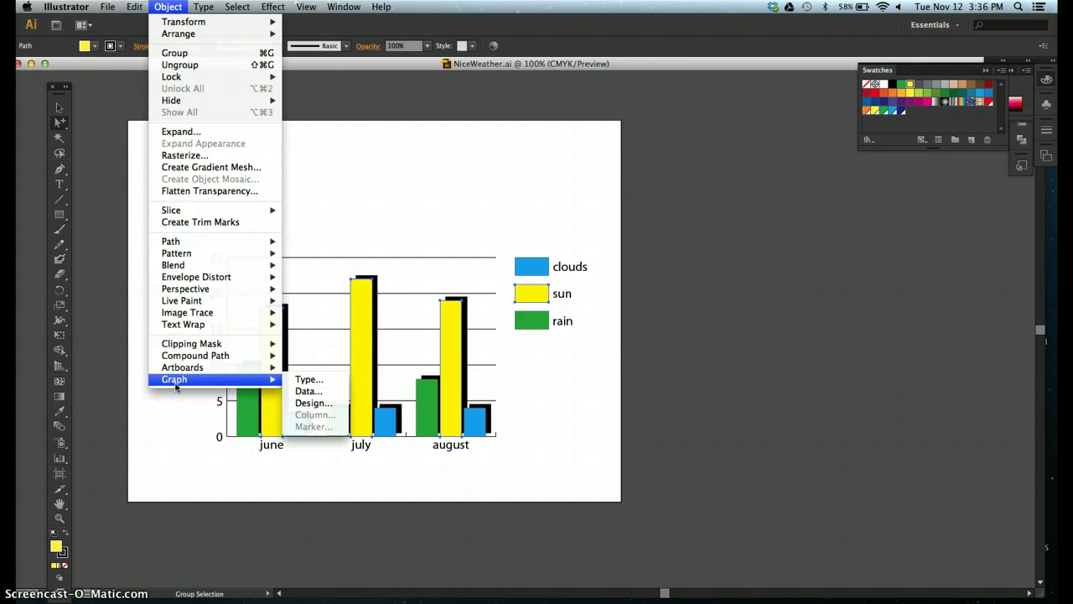
{"action": "left_click", "coordinate": [309, 379]}
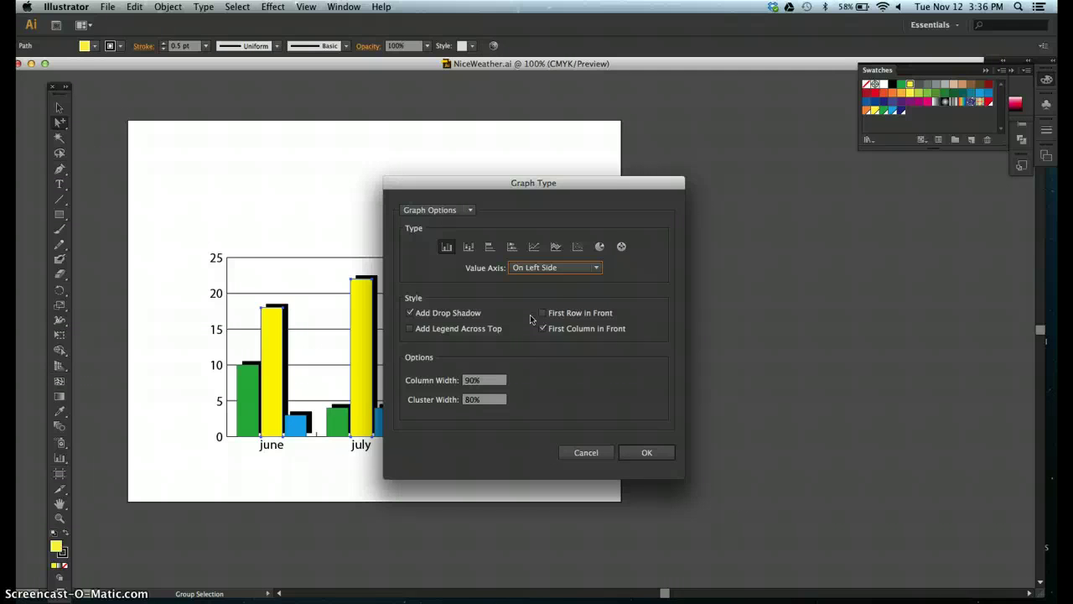
{"action": "left_click", "coordinate": [509, 300]}
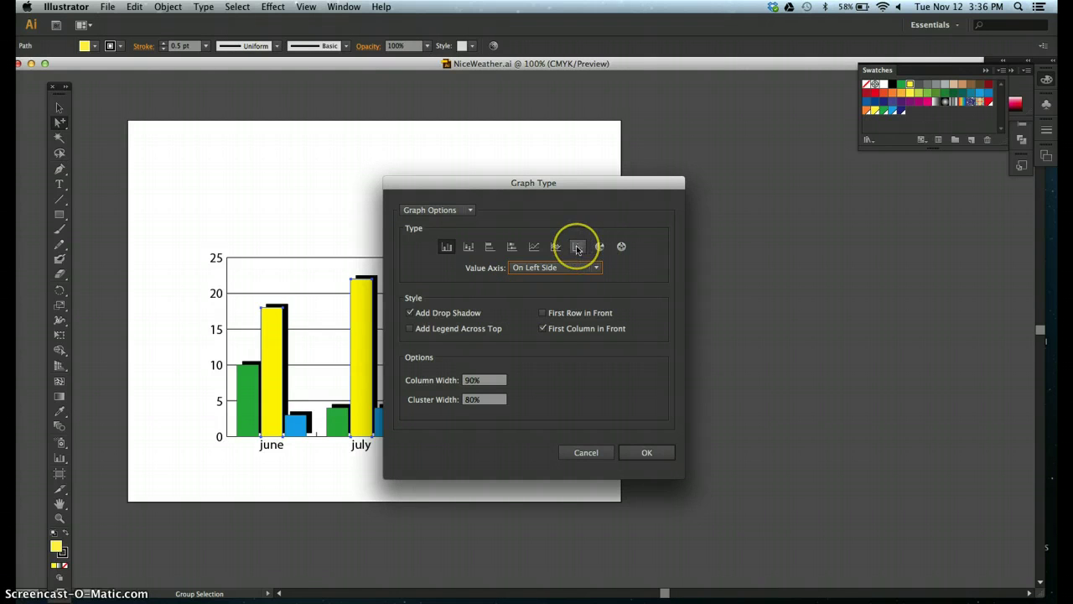
{"action": "left_click", "coordinate": [446, 210]}
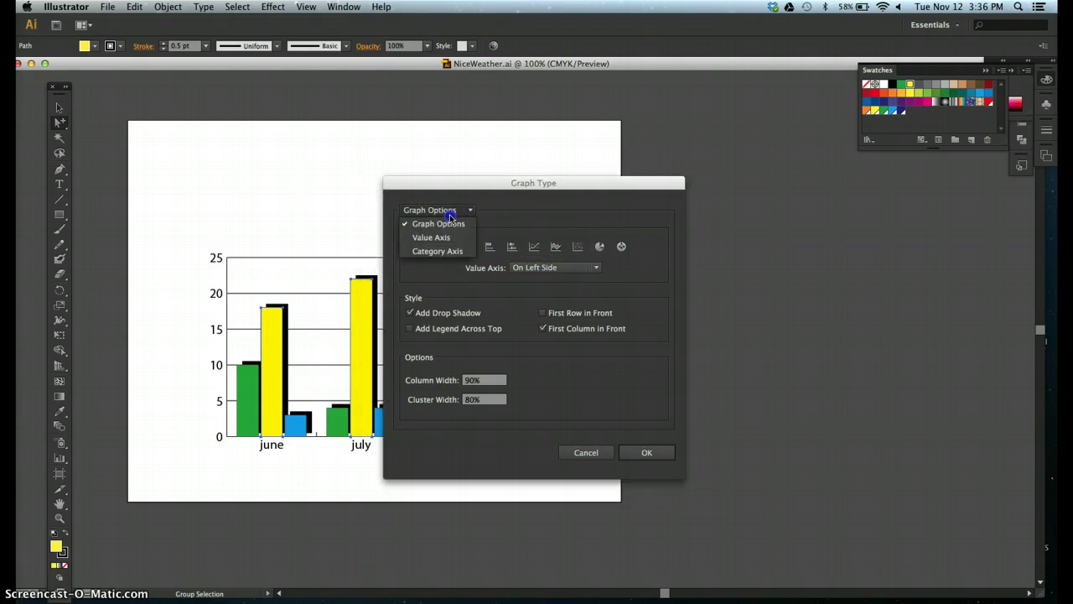
{"action": "left_click", "coordinate": [535, 247]}
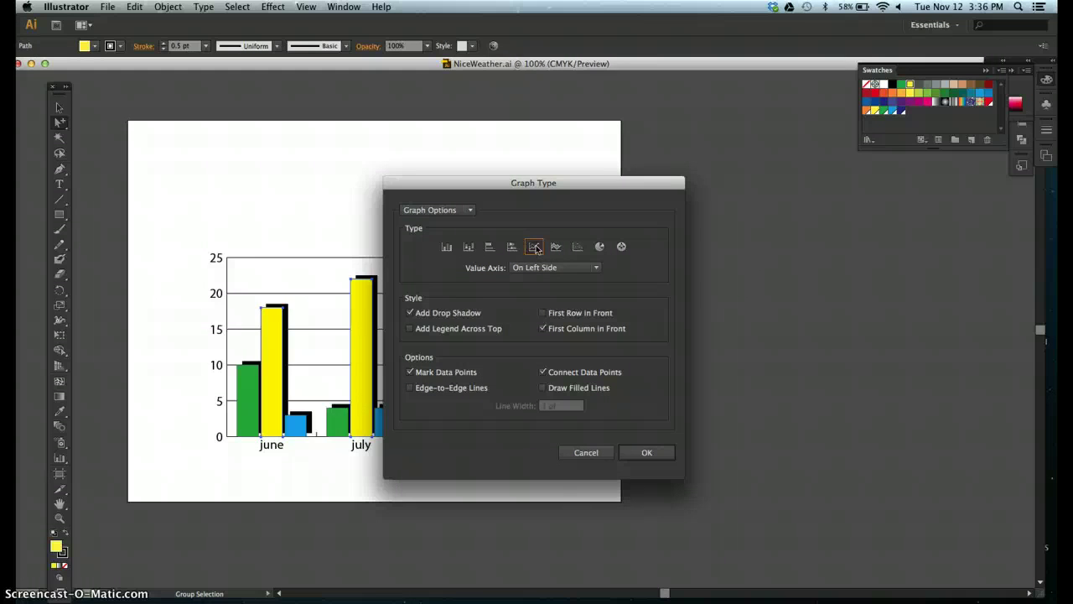
{"action": "left_click", "coordinate": [410, 314]}
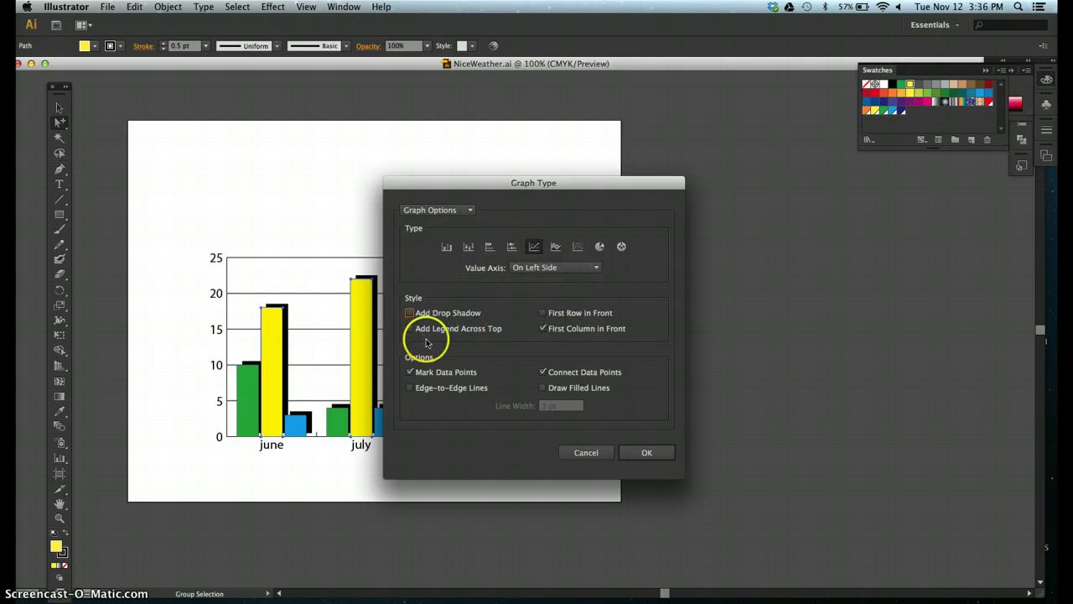
{"action": "left_click", "coordinate": [410, 390]}
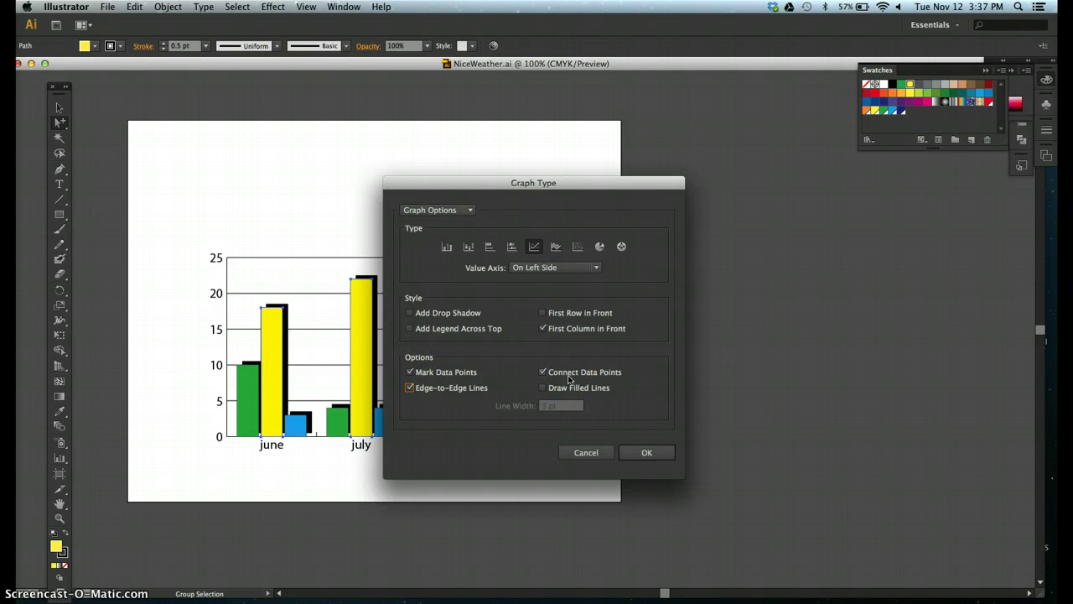
{"action": "left_click", "coordinate": [646, 452]}
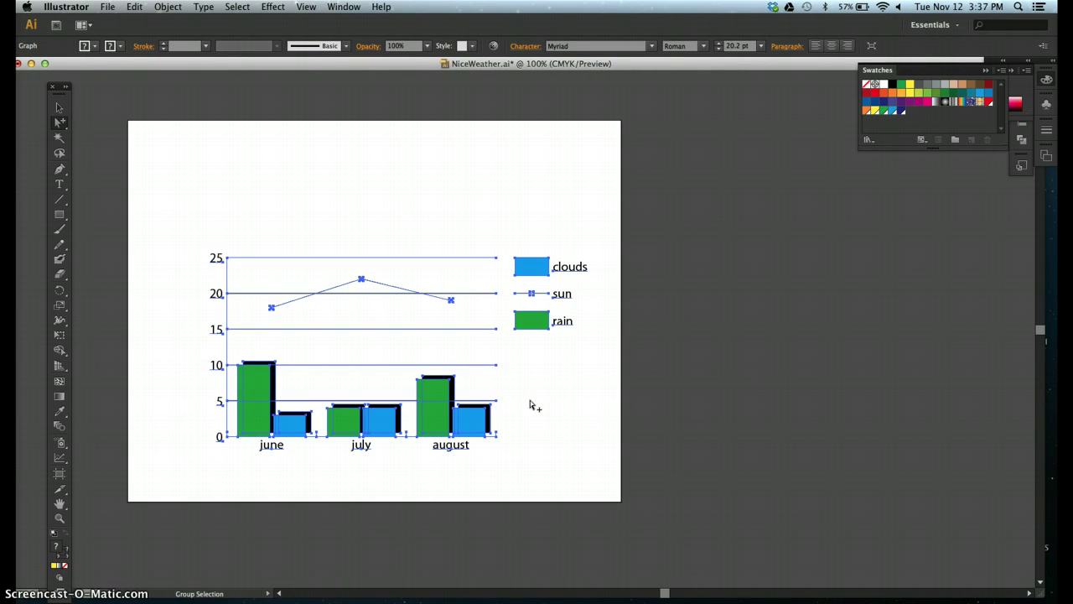
Step: Deselect the graph, then group-select the sun line together with its legend line
{"action": "left_click", "coordinate": [555, 410]}
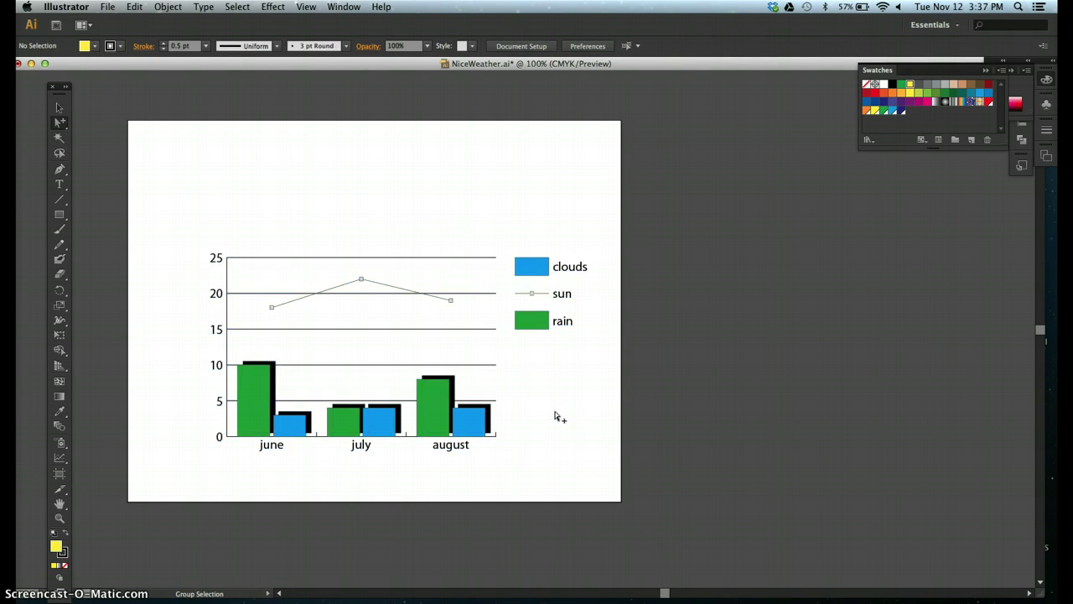
{"action": "left_click", "coordinate": [547, 296]}
{"action": "left_click", "coordinate": [289, 306]}
{"action": "left_click", "coordinate": [289, 307]}
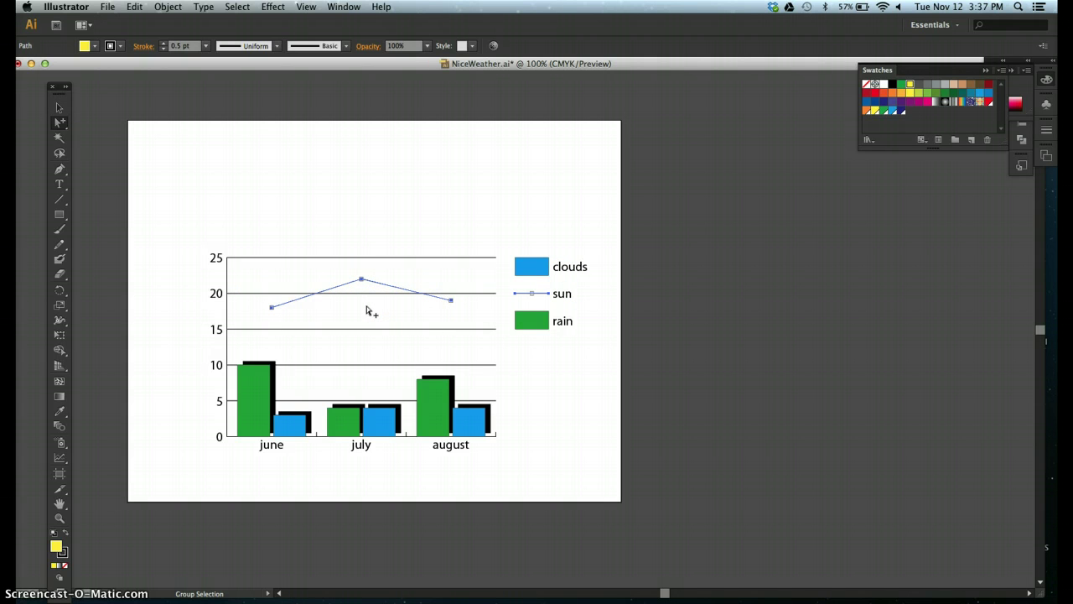
Step: Raise the sun line's stroke weight to 10 pt
{"action": "left_click", "coordinate": [163, 44]}
{"action": "left_click", "coordinate": [164, 44]}
{"action": "left_click", "coordinate": [163, 44]}
{"action": "left_click", "coordinate": [164, 44]}
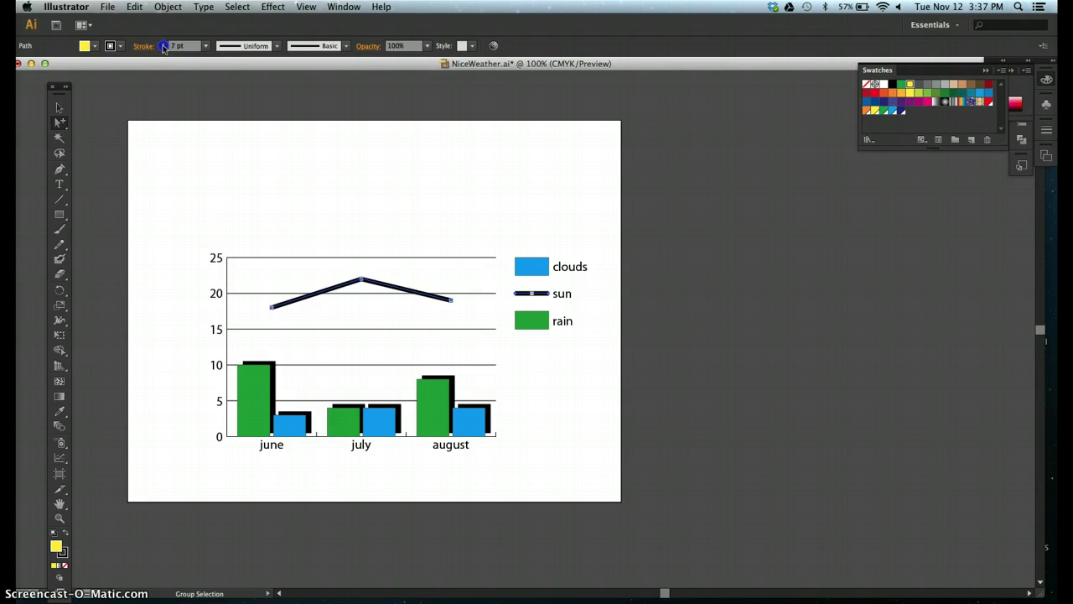
{"action": "left_click", "coordinate": [163, 44]}
{"action": "left_click", "coordinate": [164, 44]}
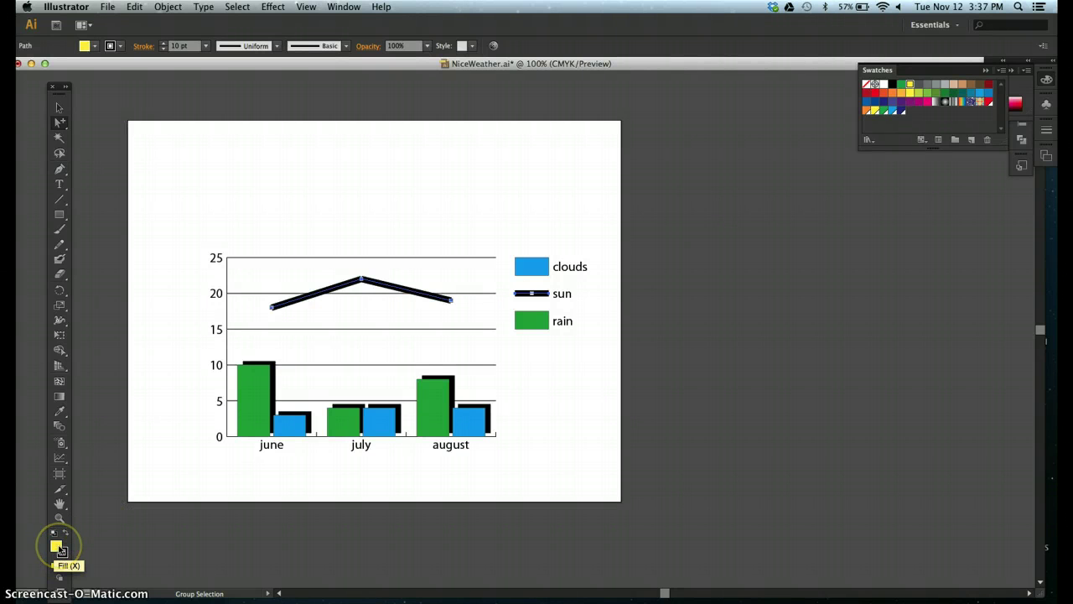
Step: Set the sun line's fill to None and its stroke to Yellow, then deselect and save
{"action": "left_click", "coordinate": [66, 566]}
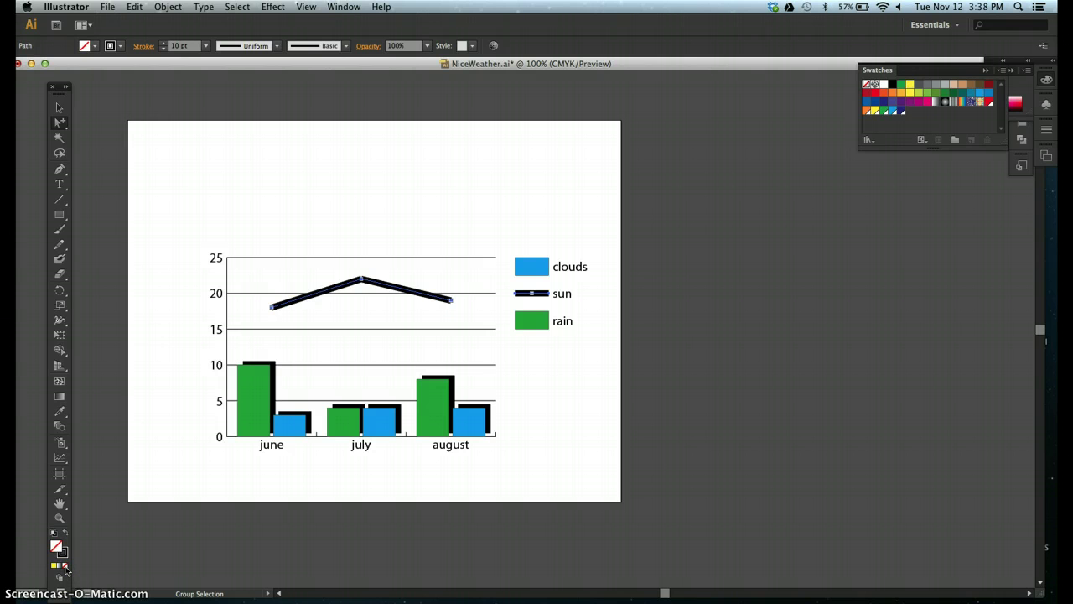
{"action": "left_click", "coordinate": [64, 555]}
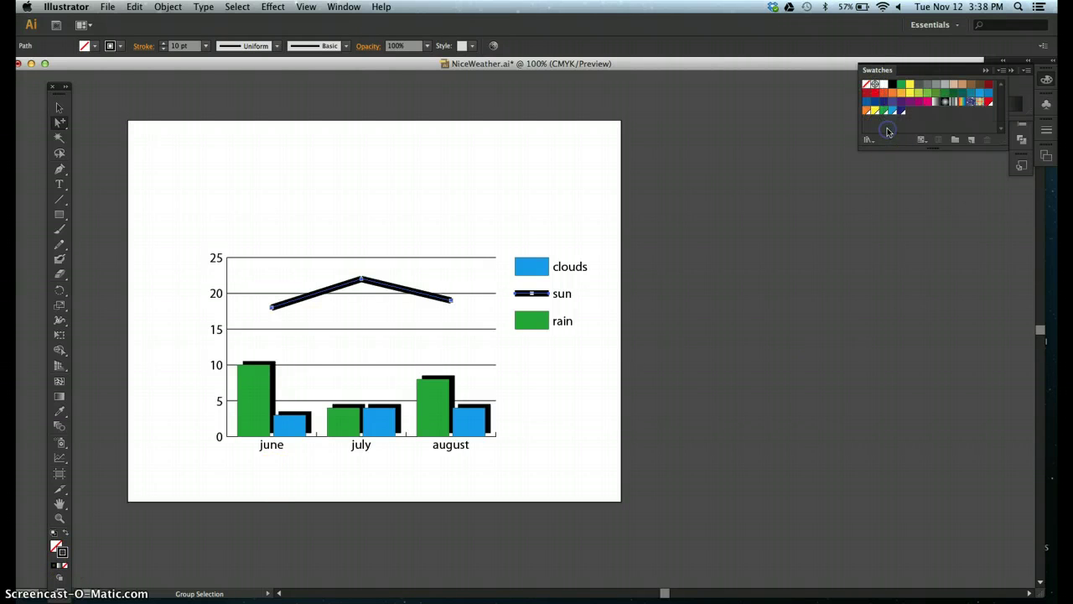
{"action": "left_click", "coordinate": [910, 86]}
{"action": "left_click", "coordinate": [415, 303]}
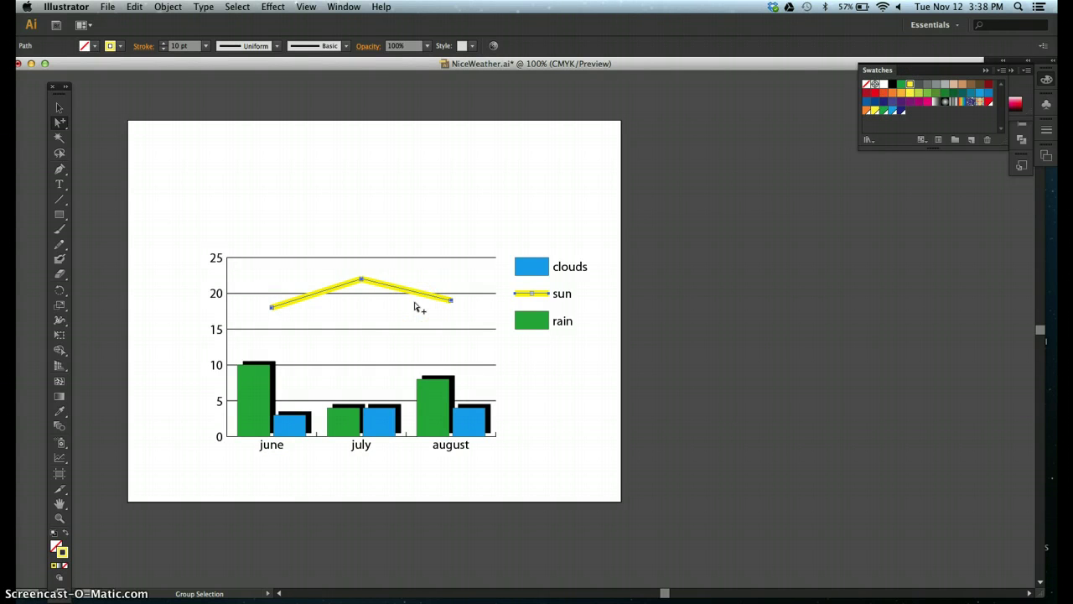
{"action": "left_click", "coordinate": [175, 284]}
{"action": "left_click", "coordinate": [60, 106]}
{"action": "left_click", "coordinate": [259, 176]}
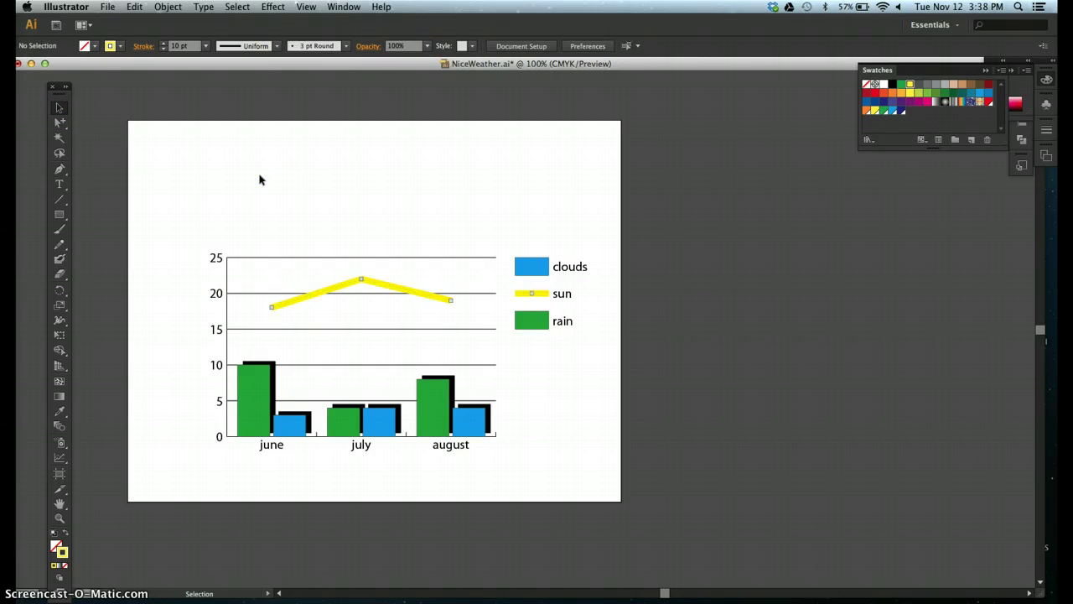
{"action": "key", "text": "super+s"}
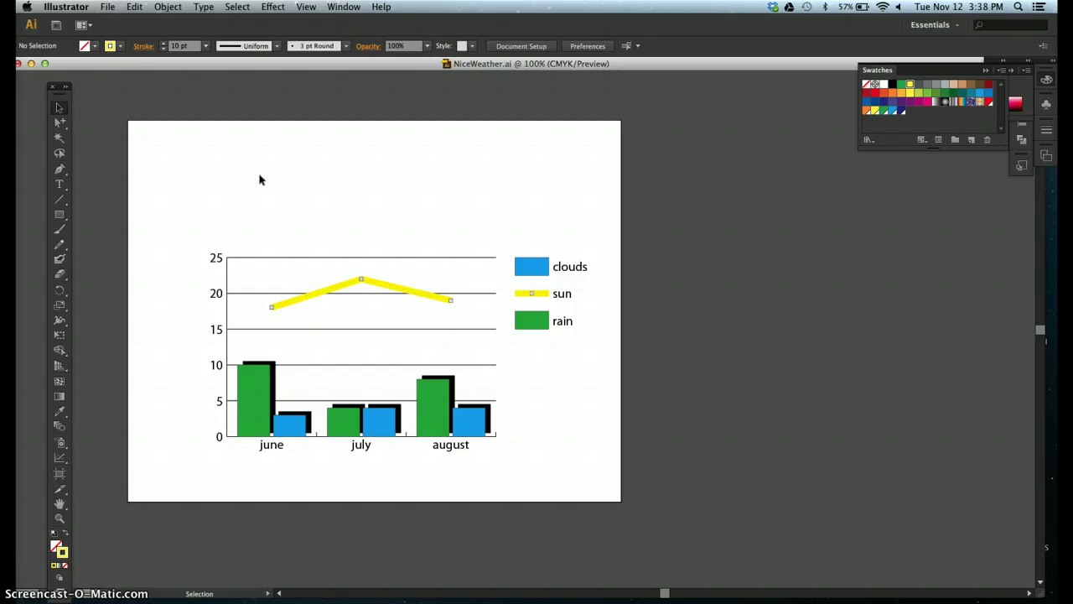